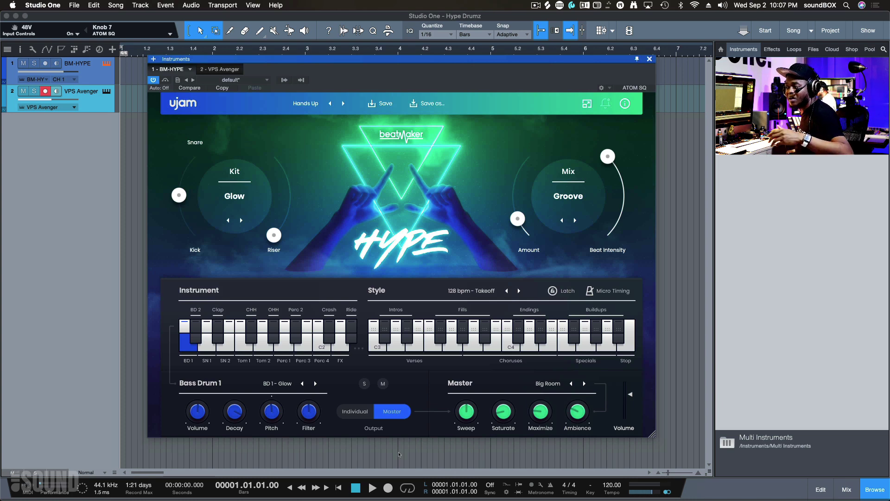
Step: Select the BM-HYPE track for playing and switch its drum kit to Bounce
left_click(454, 350)
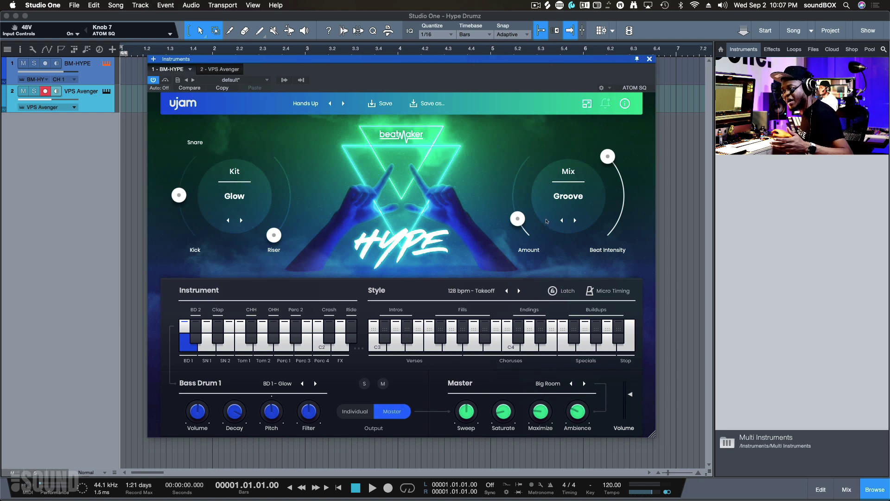
key("Up")
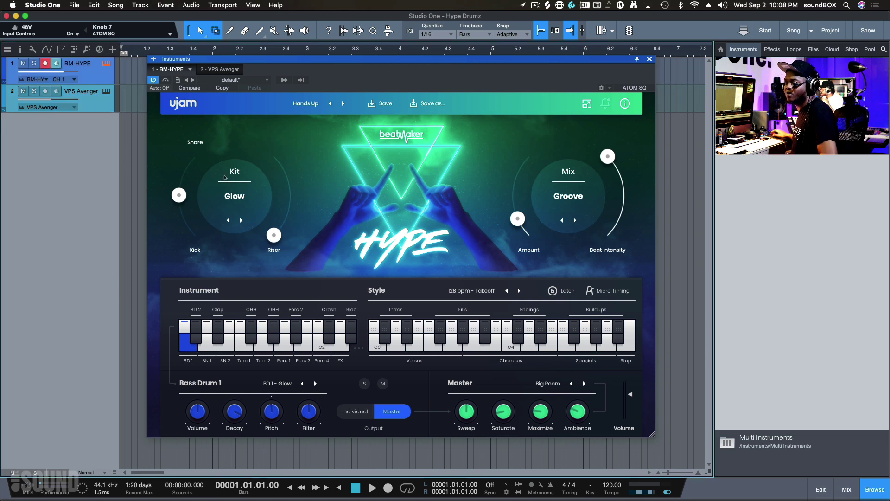
left_click(241, 219)
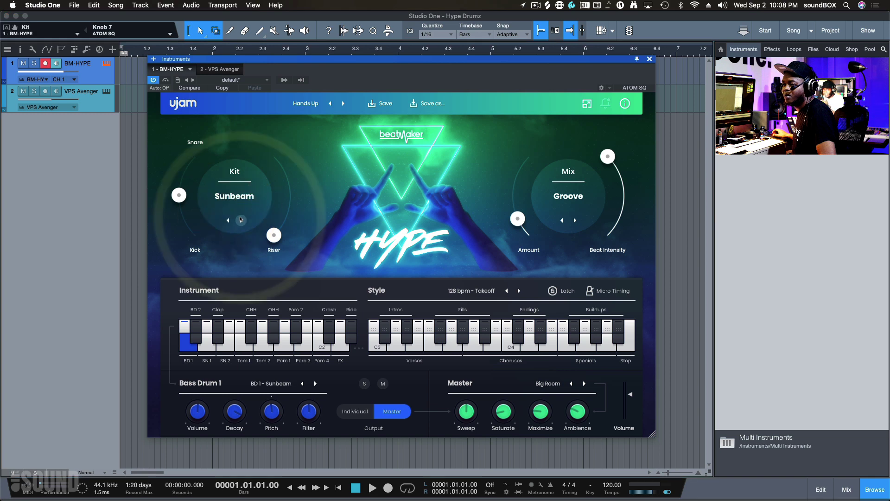
left_click(241, 220)
left_click(241, 220)
left_click(241, 220)
left_click(241, 220)
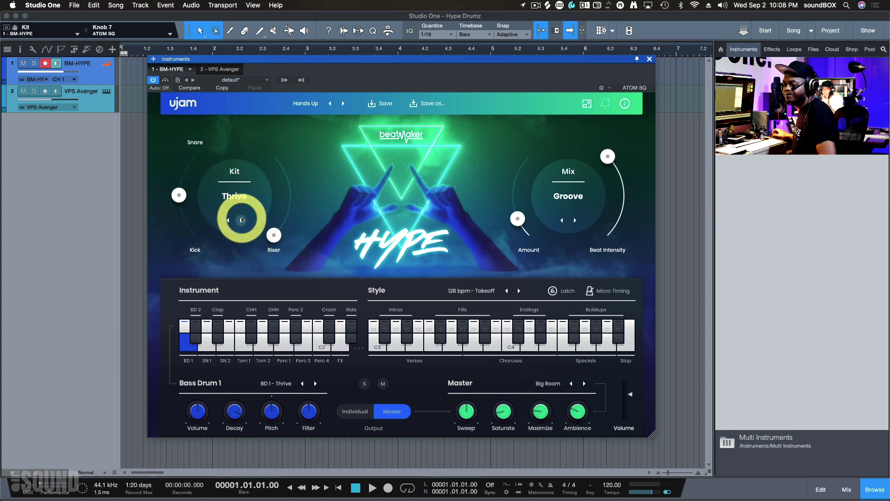
left_click(241, 220)
left_click(241, 220)
left_click(241, 192)
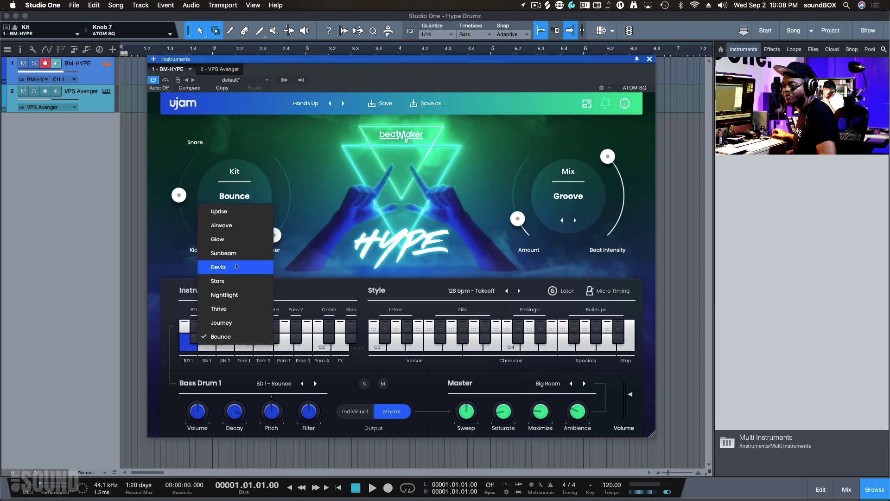
left_click(361, 218)
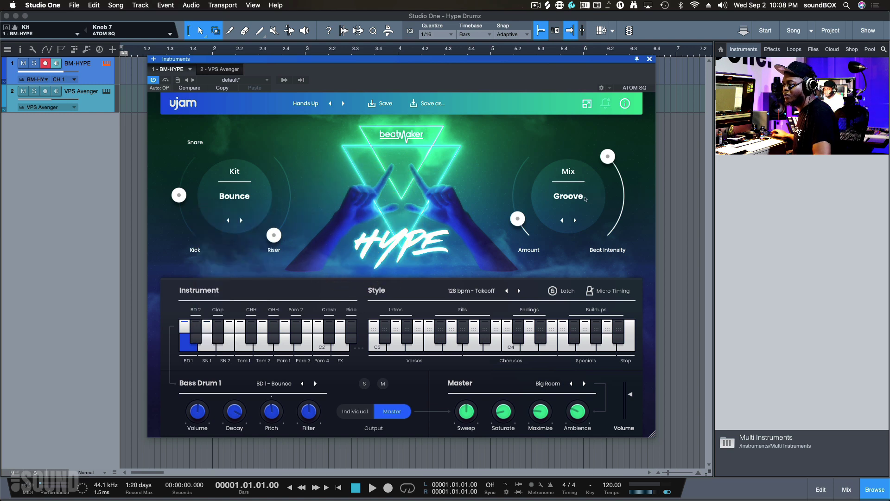
Step: Review the mix presets while keeping Groove, raise the mix Amount slightly and lower the Beat Intensity slightly
left_click(569, 196)
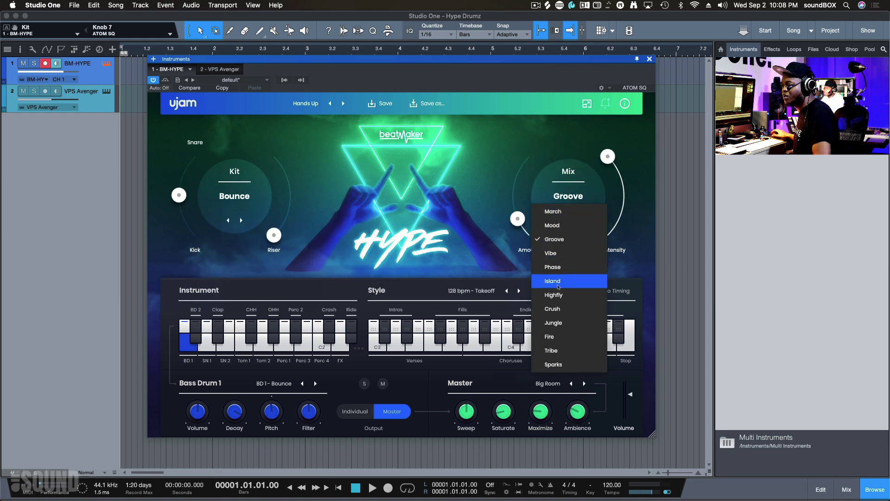
left_click(510, 181)
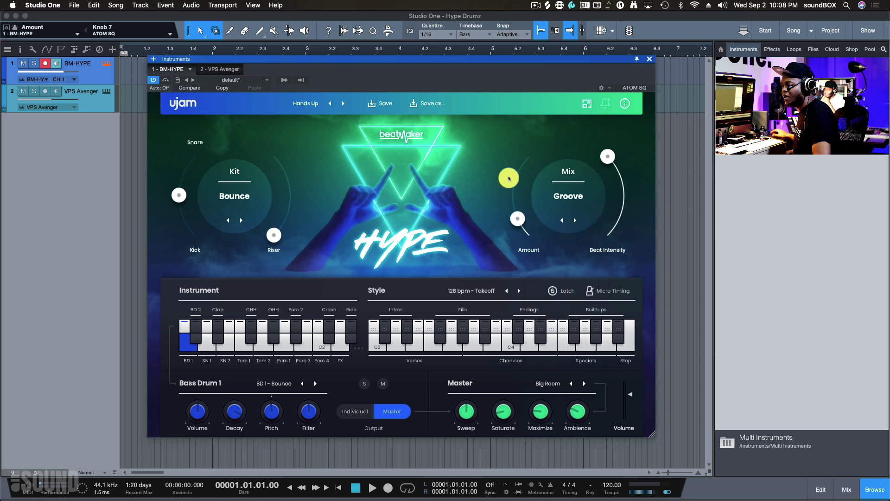
left_click_drag(517, 219, 513, 208)
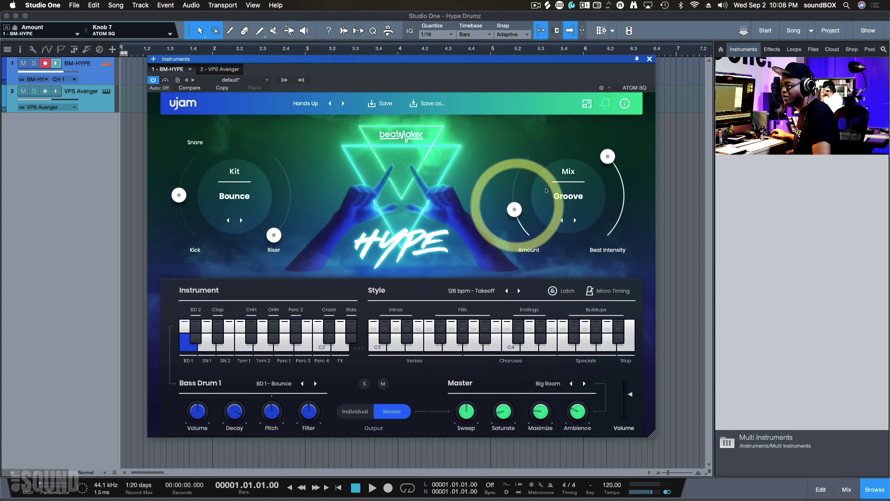
mouse_move(608, 156)
left_mouse_down()
mouse_move(615, 194)
mouse_move(612, 163)
left_mouse_up()
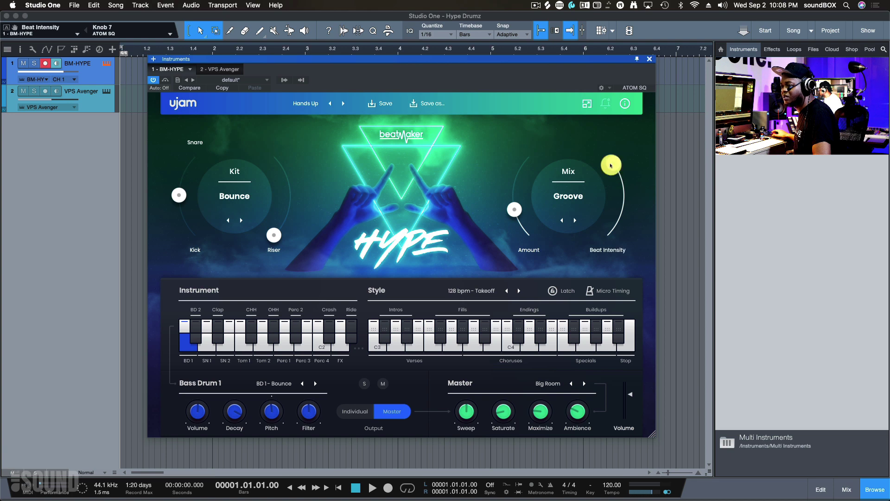
Step: Raise the kit's Riser level slightly and nudge the balance between kick and snare
mouse_move(274, 236)
left_mouse_down()
mouse_move(293, 194)
mouse_move(279, 230)
left_mouse_up()
mouse_move(179, 195)
left_mouse_down()
mouse_move(179, 209)
mouse_move(179, 196)
left_mouse_up()
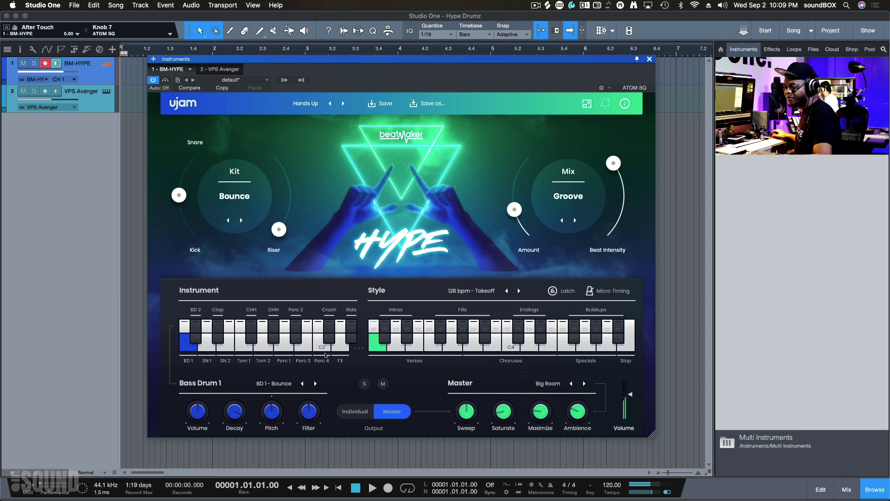
Step: Audition the drum styles one after another, including Trippy, Wildfire, Forest and Styler, and settle on 126 bpm - Wonky
left_click(518, 291)
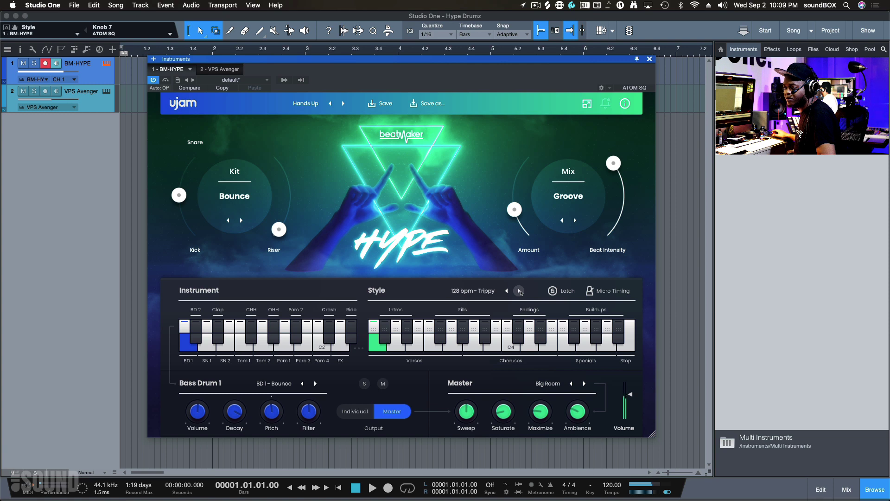
left_click(519, 291)
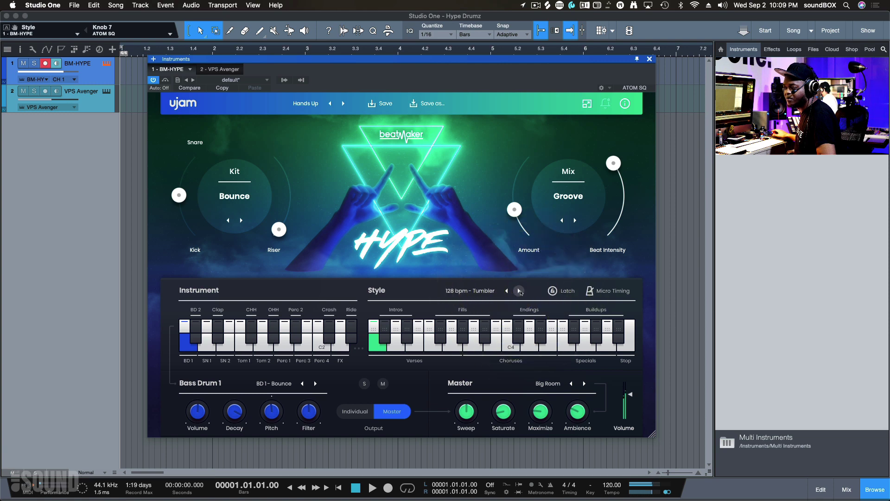
left_click(519, 290)
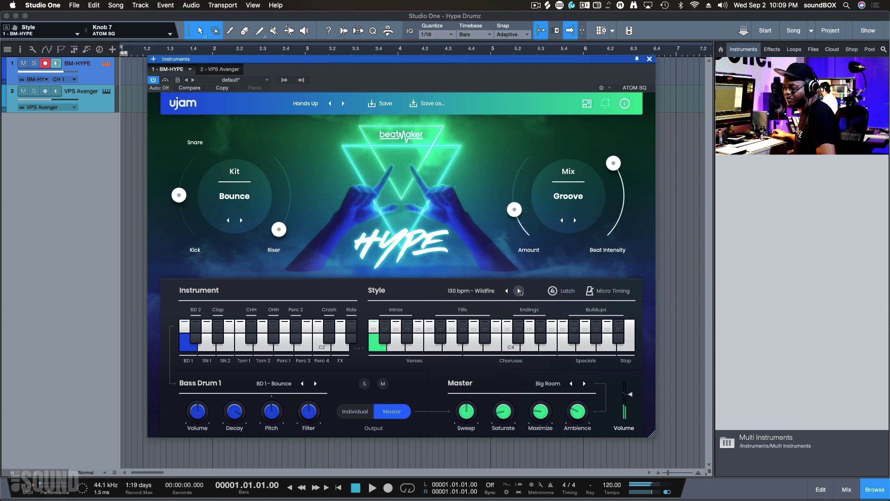
left_click(518, 291)
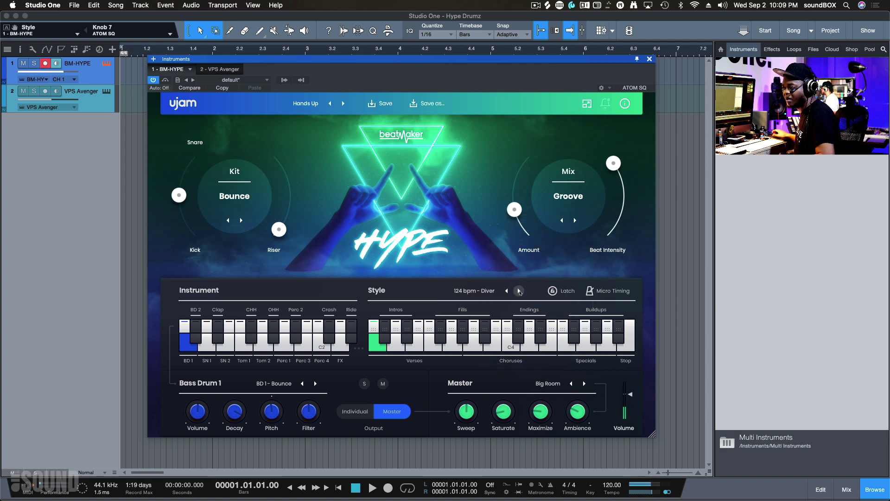
left_click(519, 290)
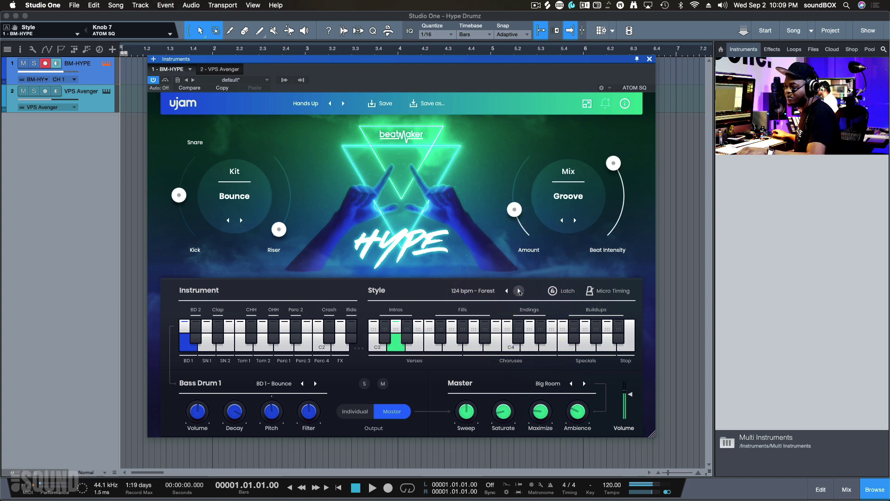
left_click(519, 291)
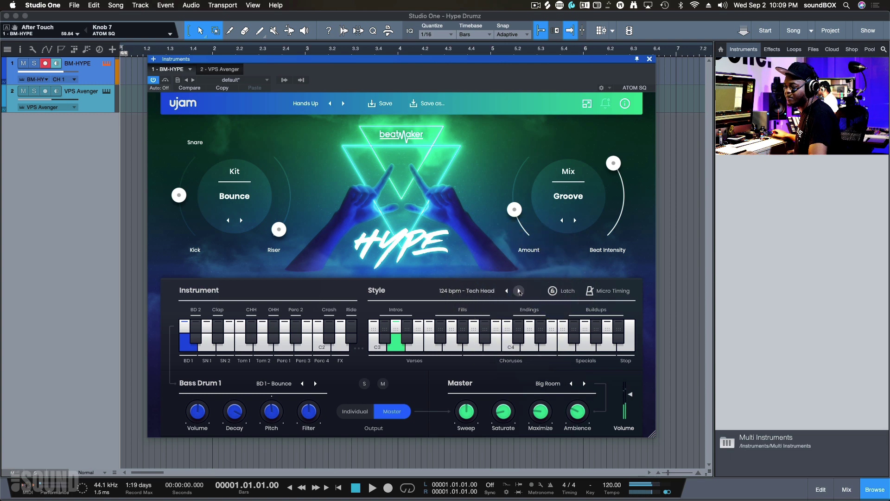
left_click(519, 291)
left_click(518, 291)
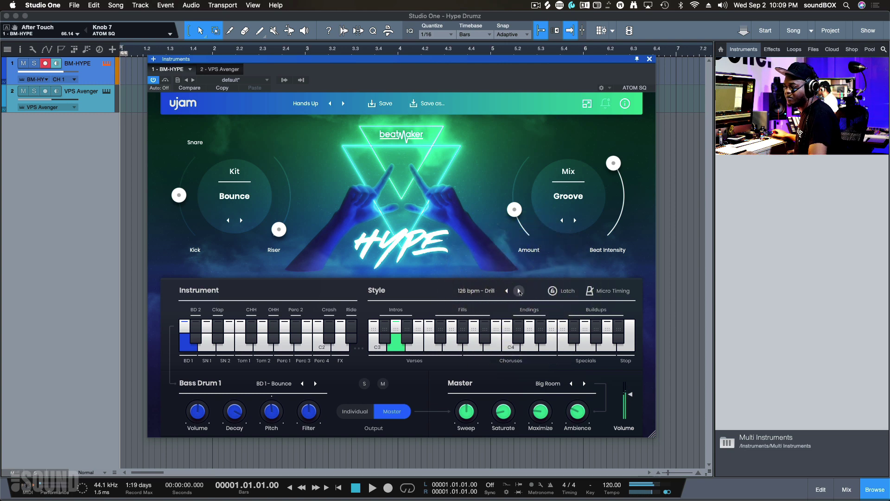
left_click(518, 291)
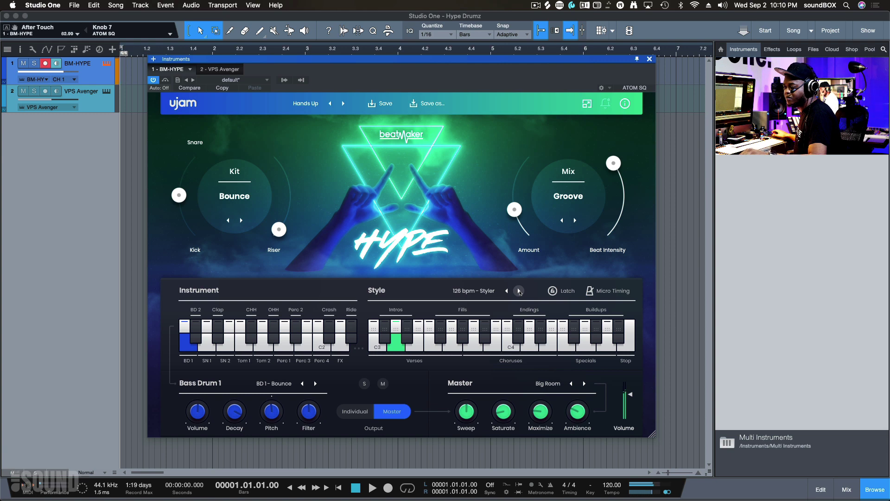
left_click(519, 291)
Step: Try Latch with the Wonky style, turn it back off, and open the Micro Timing settings
left_click(553, 291)
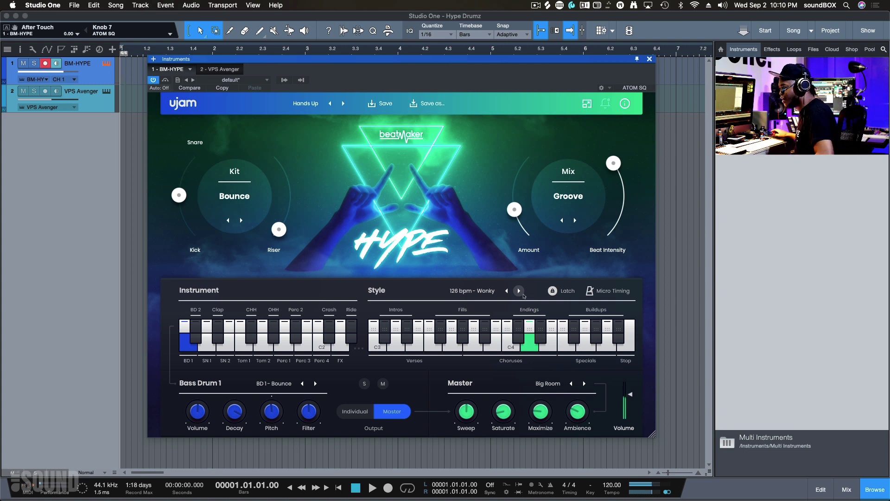
left_click(552, 291)
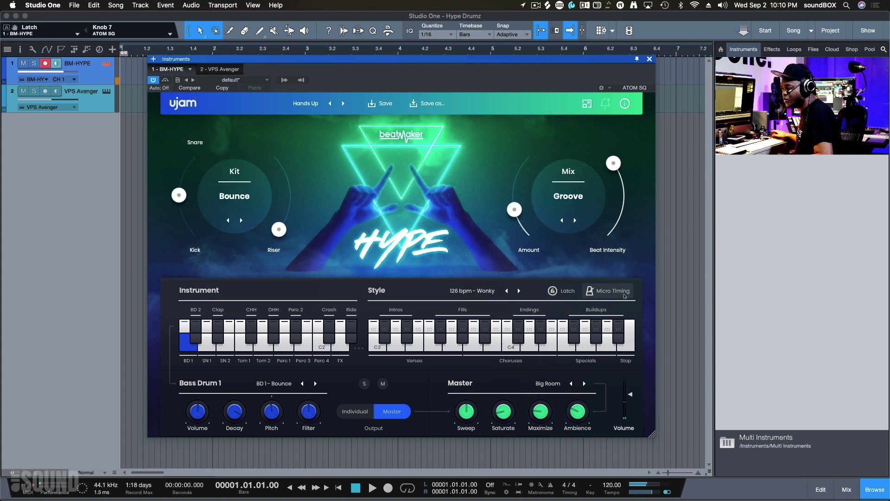
left_click(607, 292)
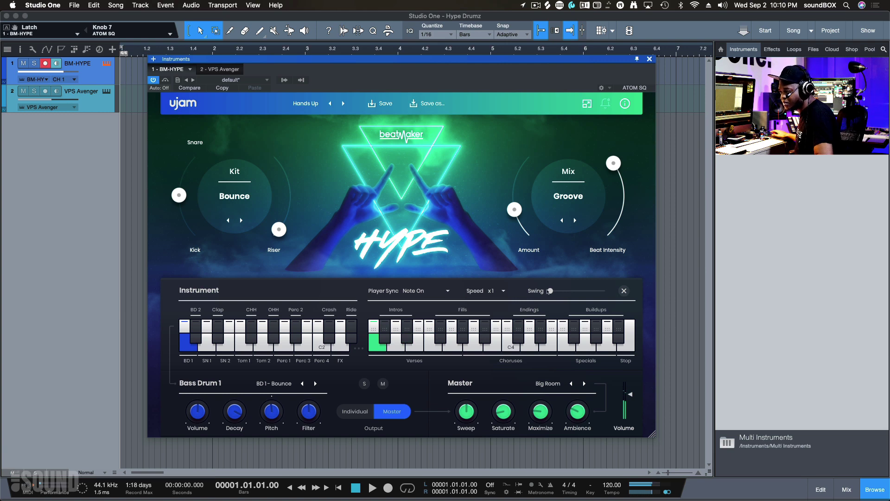
Step: Try the pattern with Swing at its maximum and return Swing to its minimum
left_click_drag(550, 291, 606, 295)
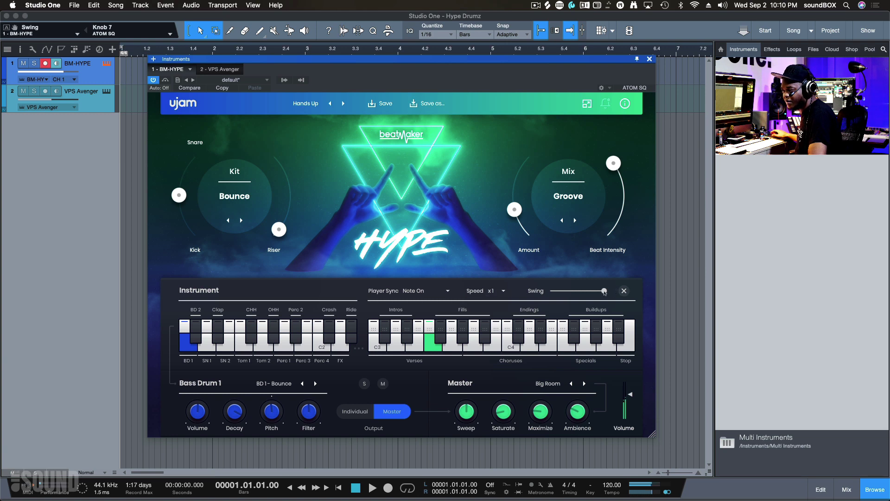
left_click_drag(604, 292, 547, 299)
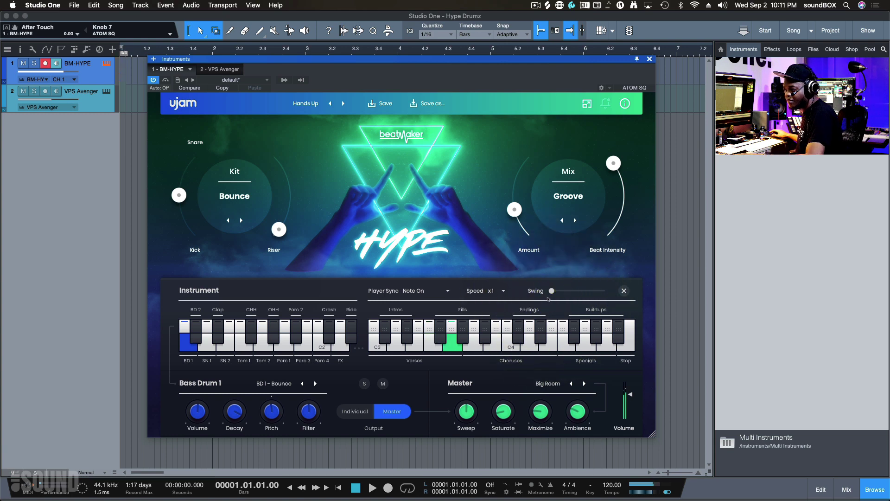
left_click_drag(552, 291, 530, 301)
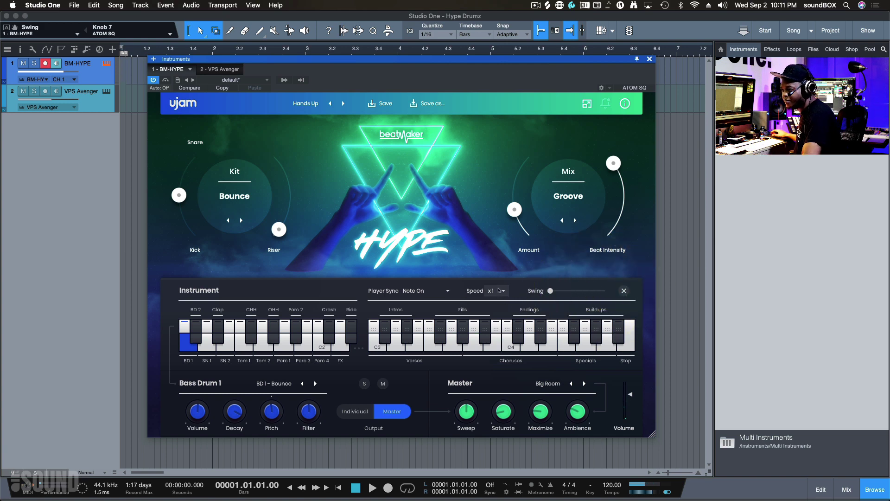
Step: Try the playback Speed at x2 and x1/2, and set it back to x1
left_click(503, 291)
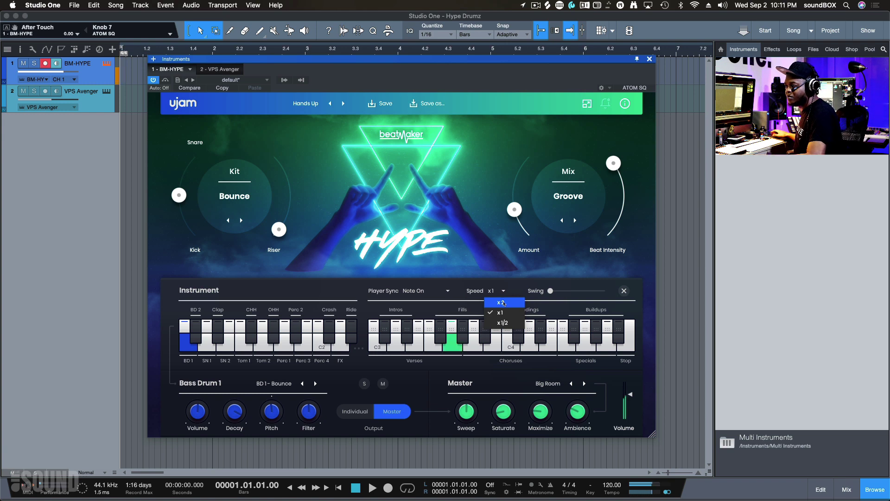
left_click(504, 303)
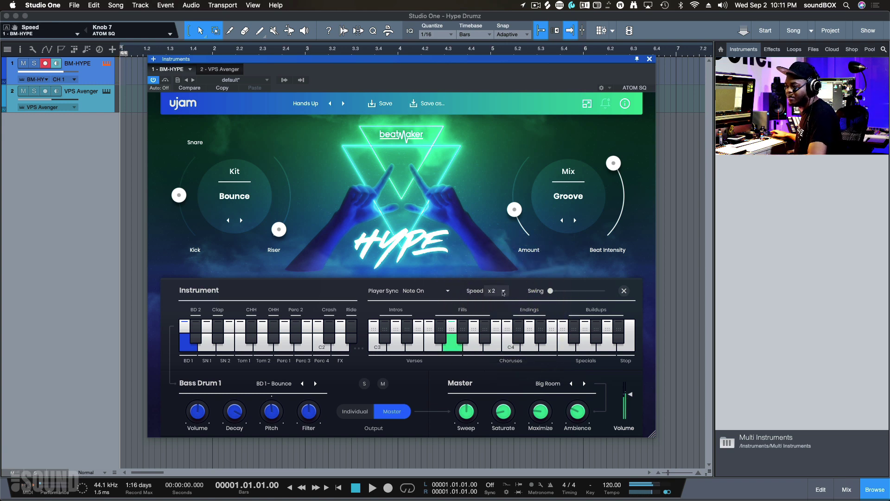
left_click(503, 290)
left_click(510, 323)
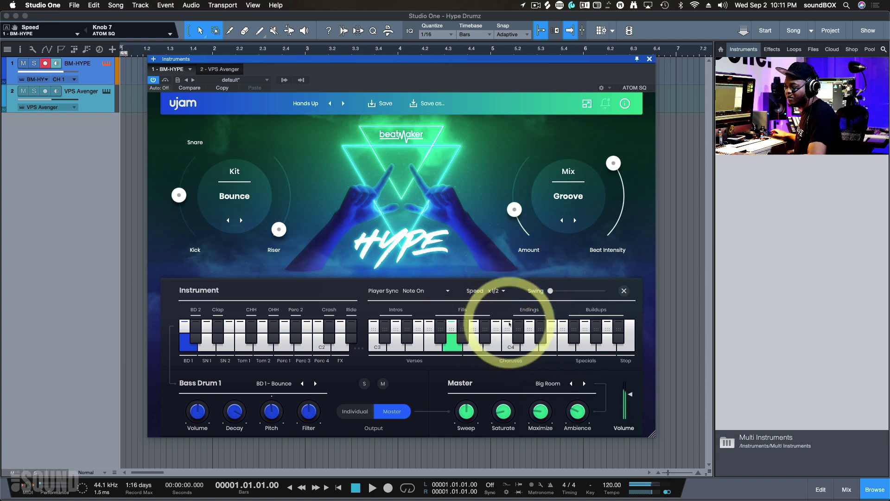
left_click(501, 291)
left_click(505, 313)
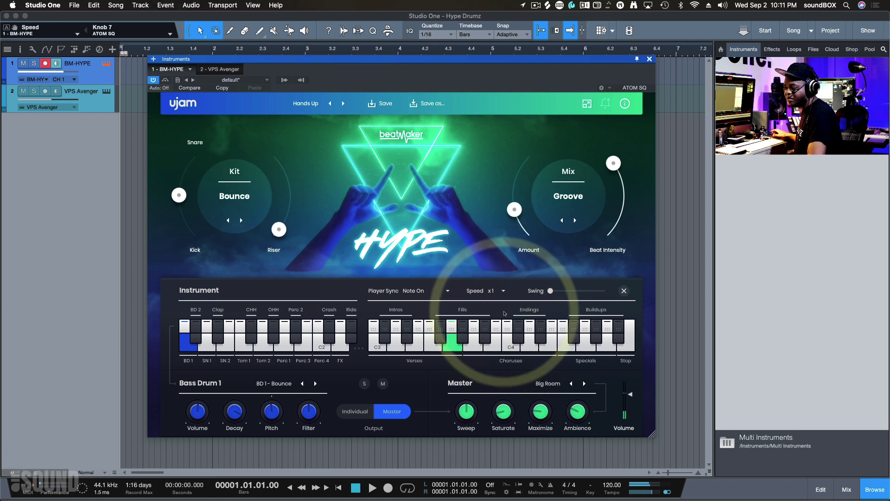
Step: Try Player Sync at 1/16 and 1/8, set it to 1/4, and close the Micro Timing settings
left_click(448, 291)
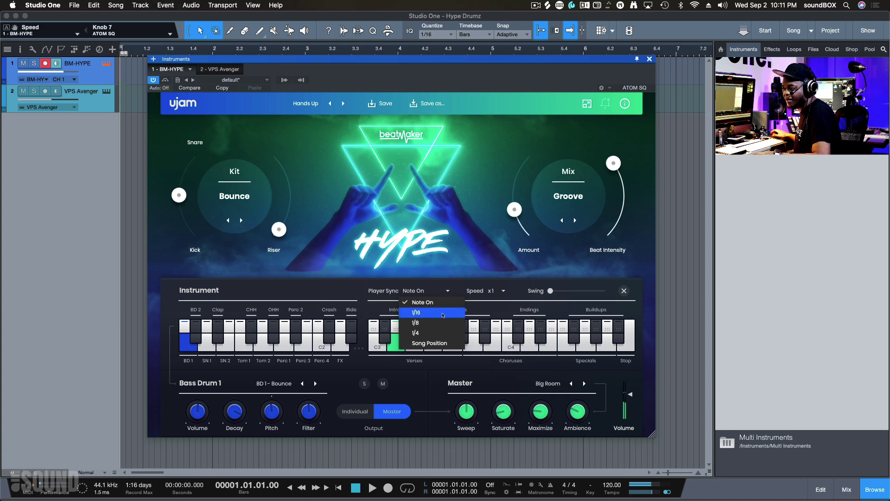
left_click(432, 314)
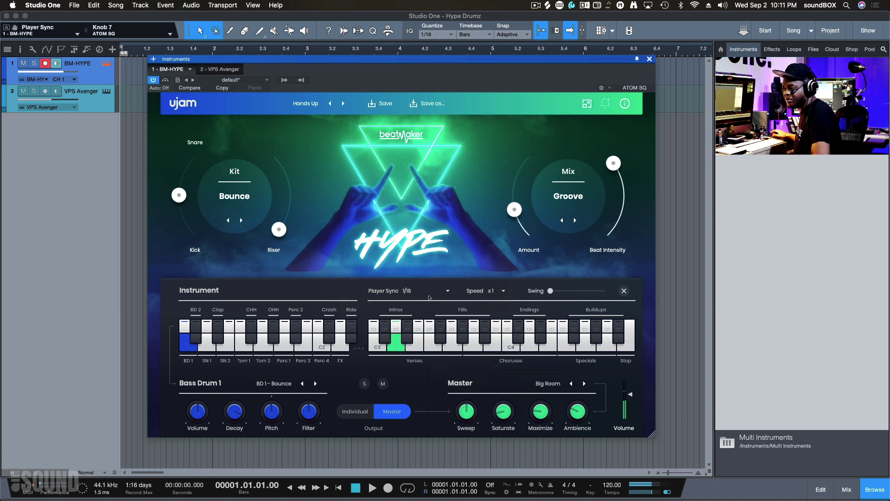
left_click(431, 293)
left_click(429, 322)
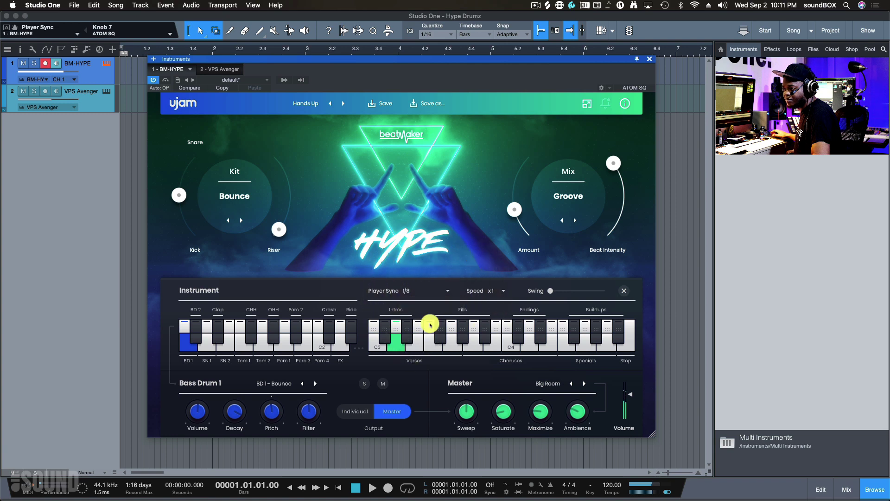
left_click(435, 292)
left_click(436, 329)
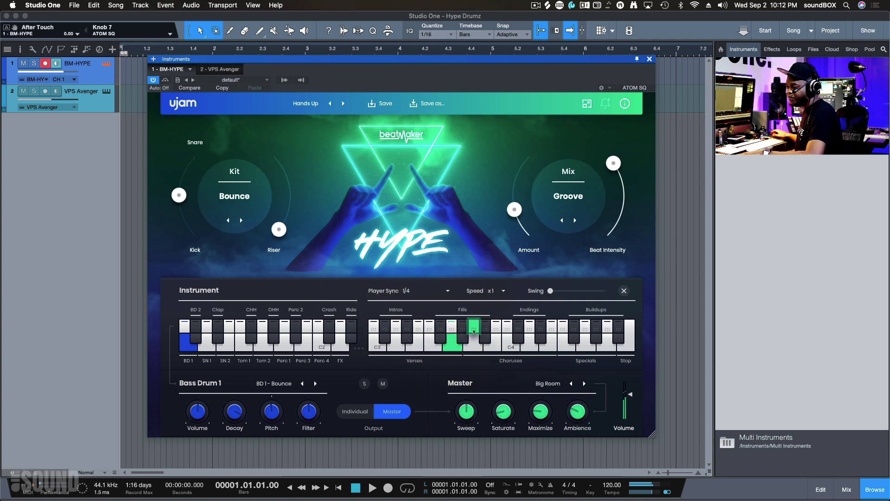
left_click(624, 290)
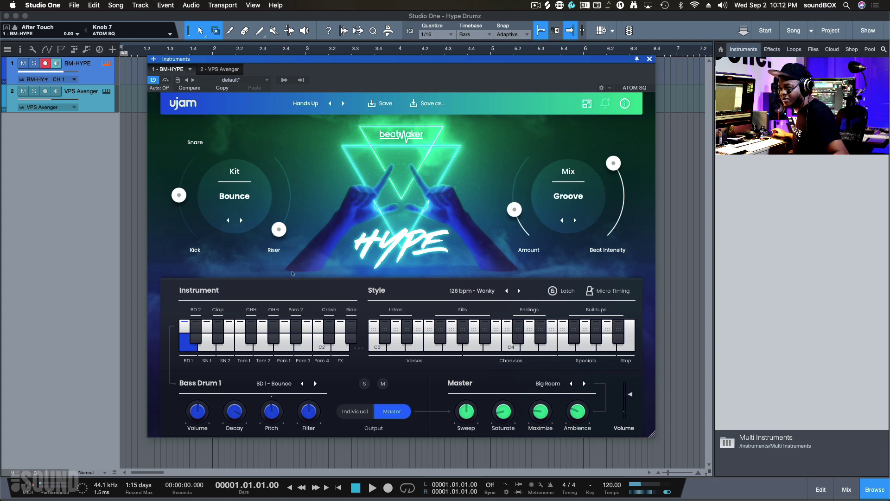
Step: Audition the Uprise, Airwave, Glow and Sunbeam kits in turn, and switch the Kit to Devilz
left_click(240, 220)
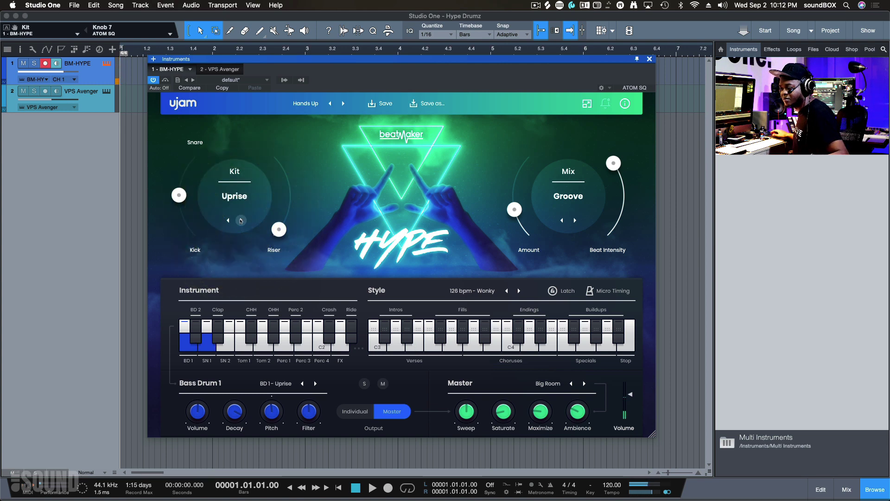
left_click(240, 220)
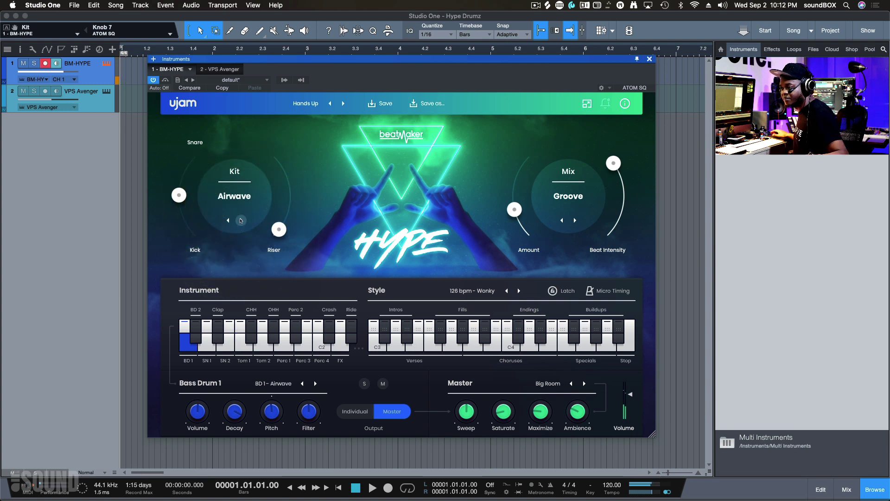
left_click(240, 220)
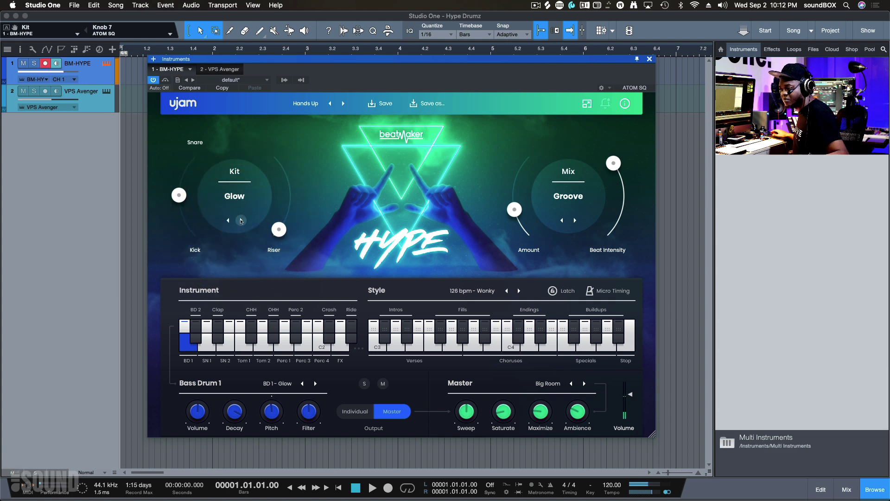
left_click(240, 220)
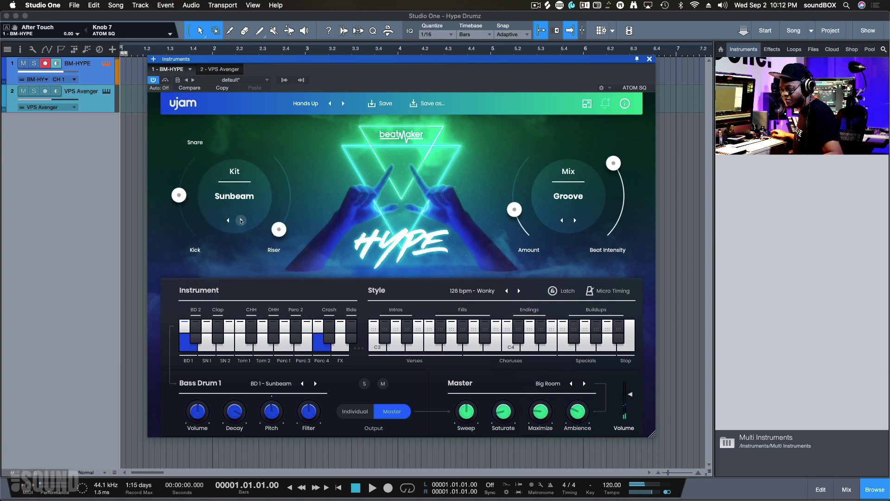
left_click(240, 221)
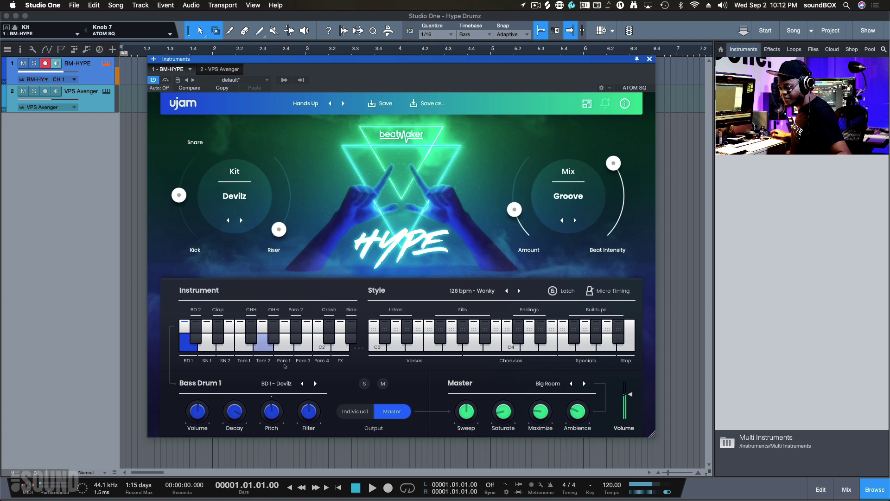
Step: Try Bass Drum 1 with its Pitch raised to 70%, and reset the Pitch
scroll(272, 416, "down", 2)
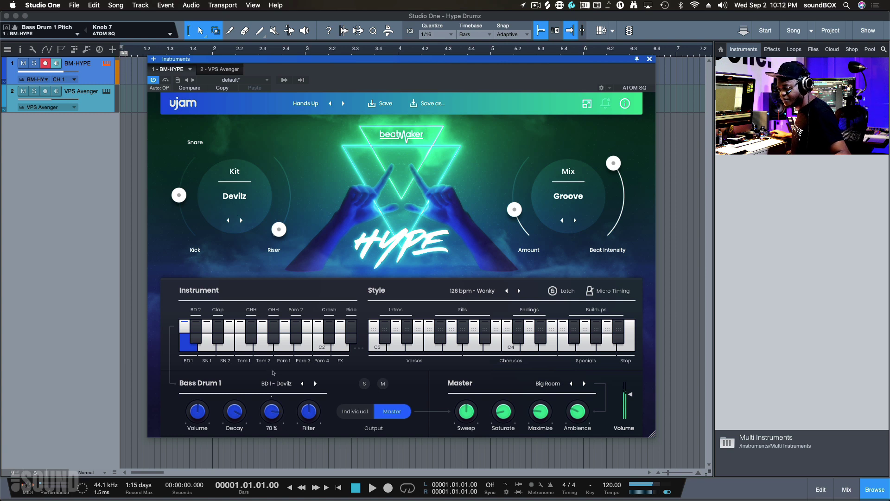
left_click(274, 412)
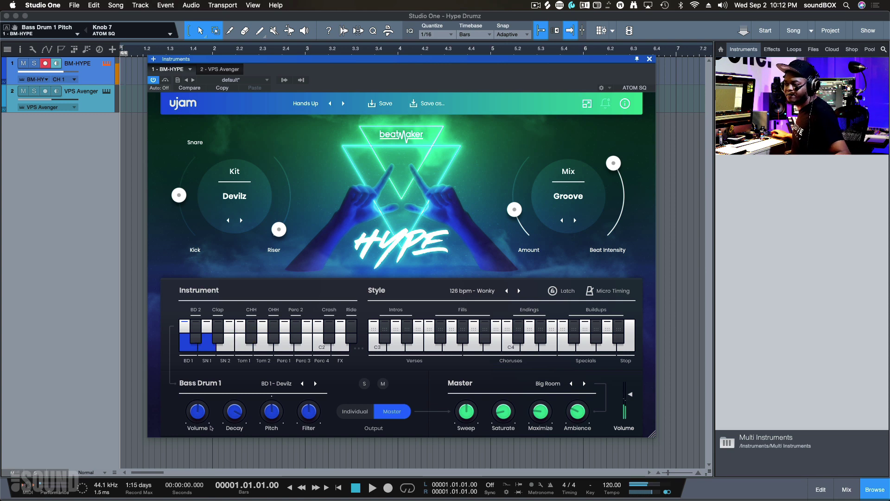
Step: Select Snare 1, audition its alternative sounds one after another, and choose SN 1 - Sunbeam
left_click(206, 349)
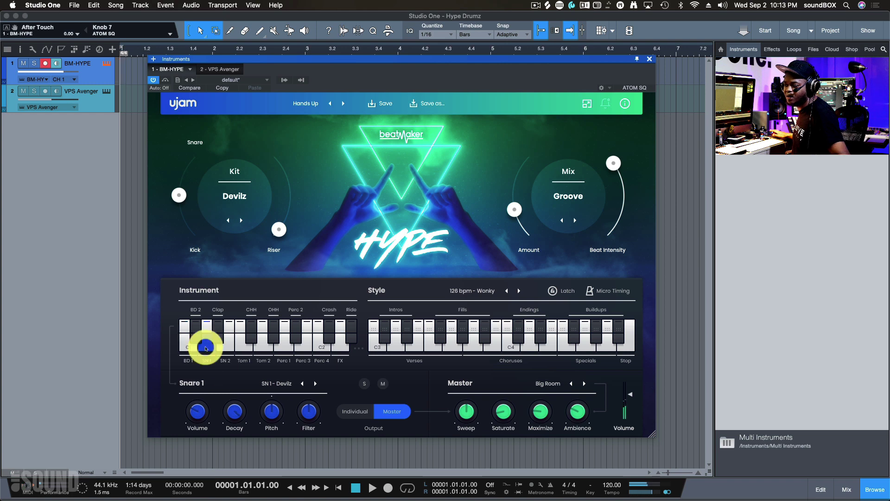
left_click(315, 384)
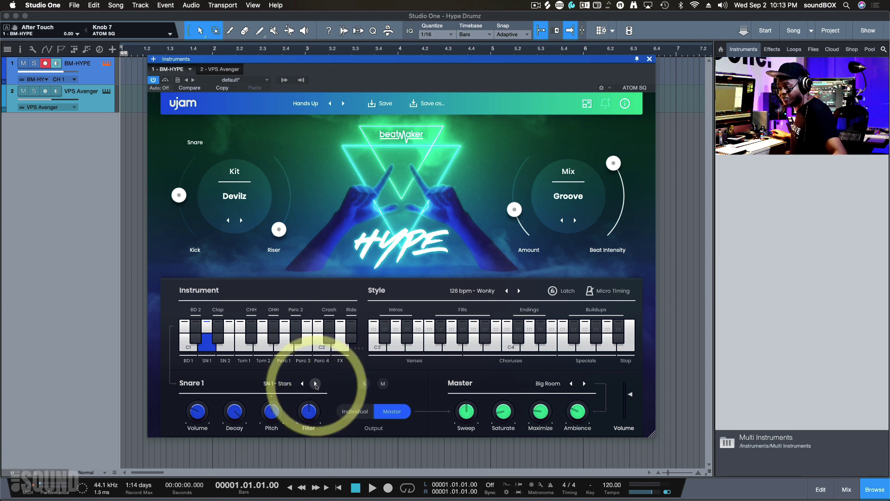
left_click(315, 383)
left_click(315, 384)
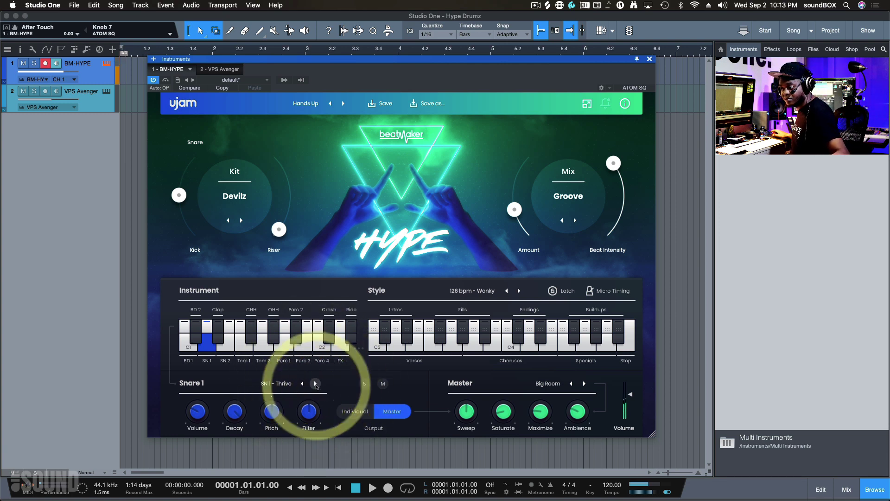
left_click(315, 384)
left_click(315, 384)
left_click(316, 383)
left_click(315, 384)
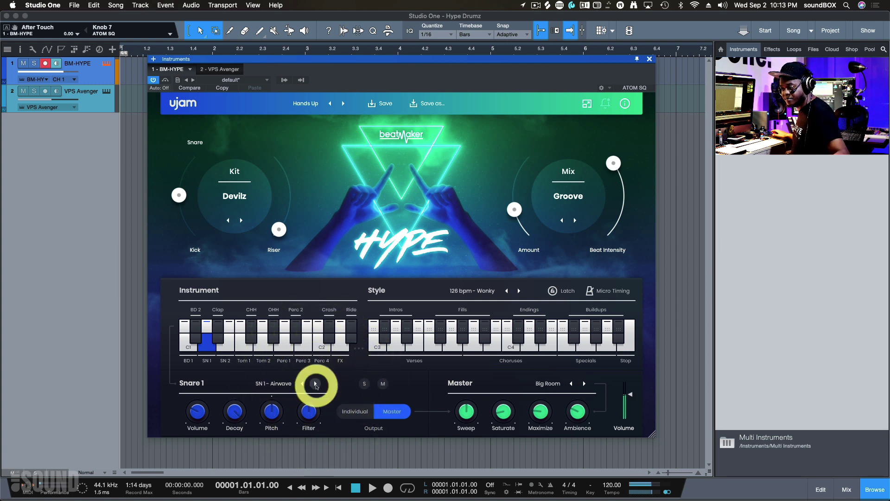
left_click(315, 384)
left_click(315, 383)
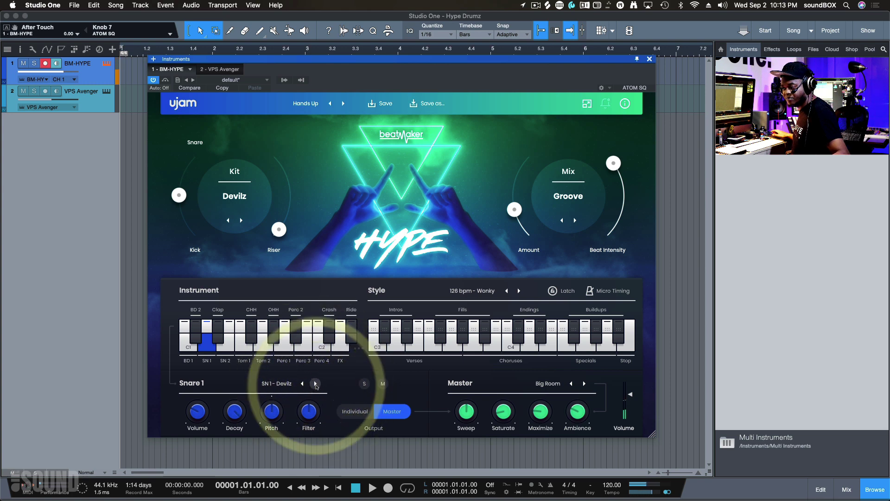
left_click(315, 383)
left_click(315, 384)
left_click(315, 384)
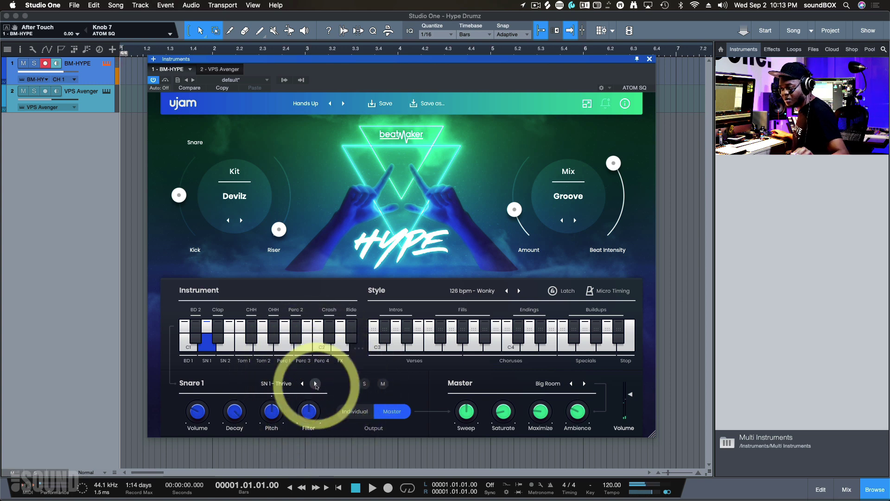
left_click(282, 384)
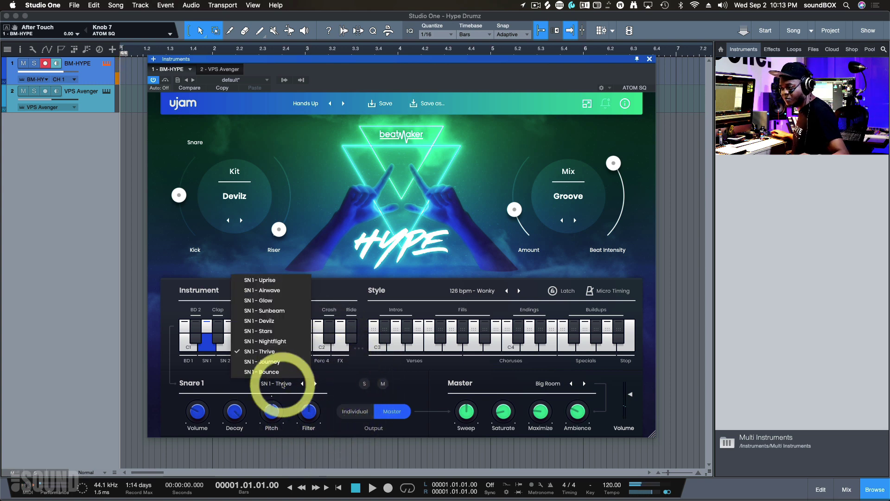
left_click(267, 310)
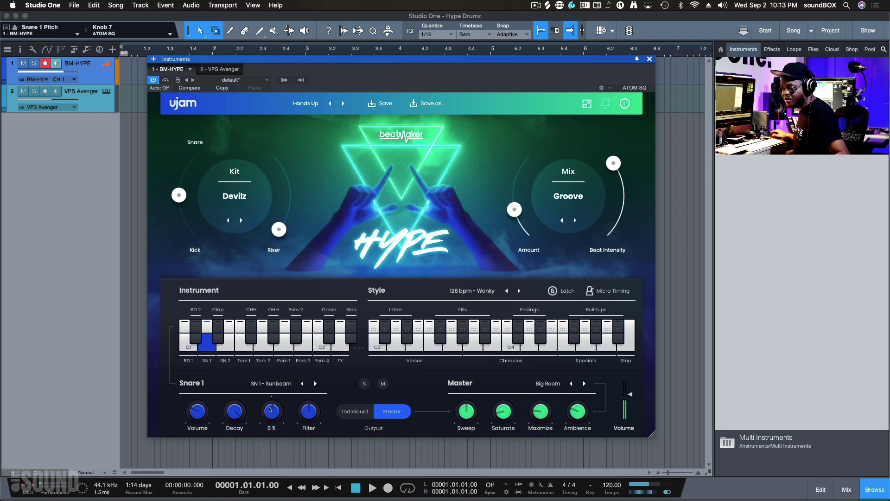
Step: Try different Pitch values on Snare 1, return the Pitch to centre, and raise the Filter to 58%
left_click_drag(272, 410, 268, 469)
left_click_drag(271, 427, 273, 410)
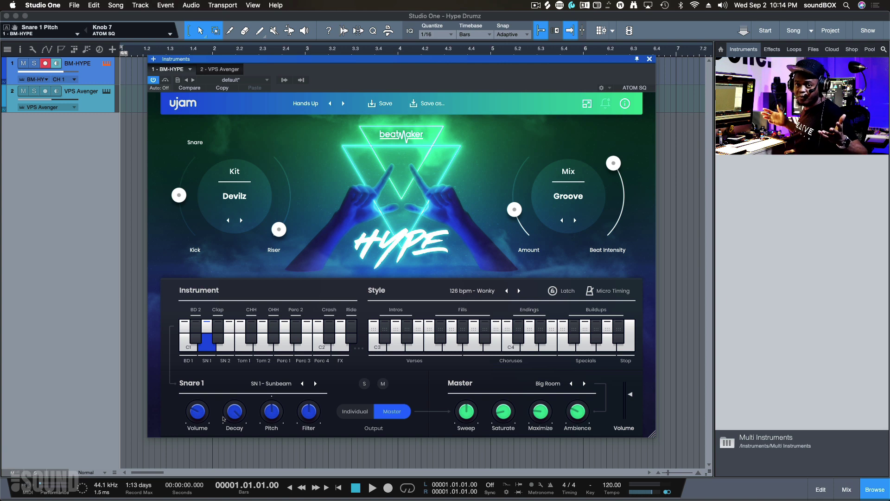
mouse_move(311, 400)
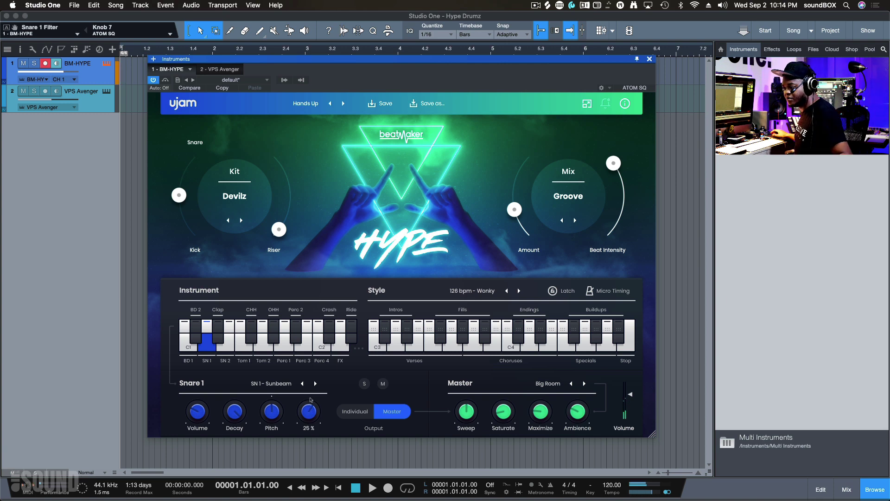
left_click_drag(310, 399, 300, 384)
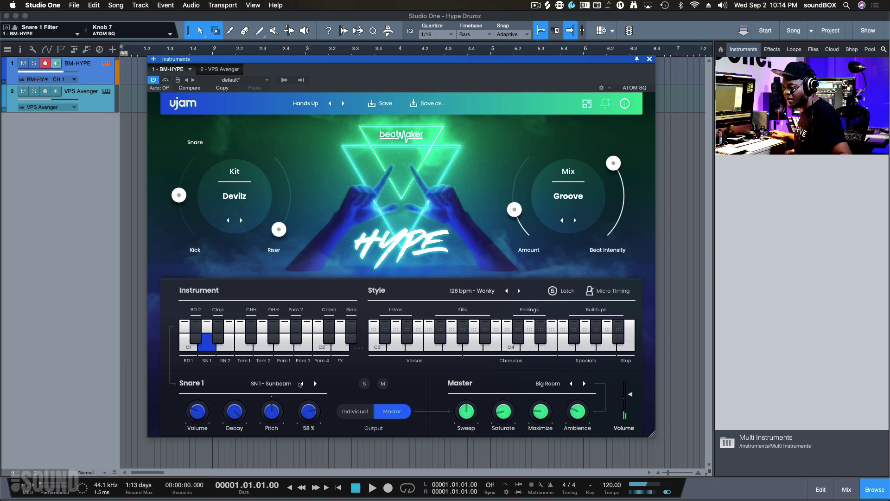
Step: Lower Snare 1's Decay and adjust its Volume
left_click_drag(234, 413, 229, 446)
mouse_move(200, 414)
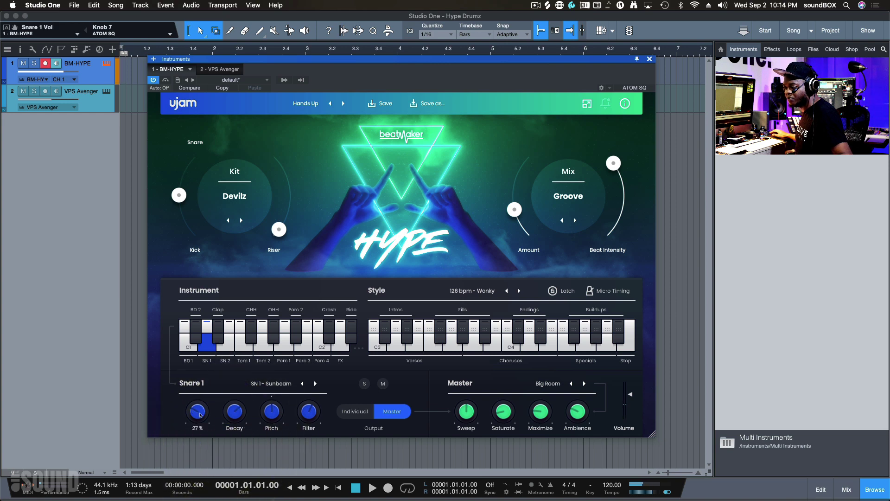
mouse_move(200, 414)
left_mouse_down()
mouse_move(204, 389)
mouse_move(206, 414)
left_mouse_up()
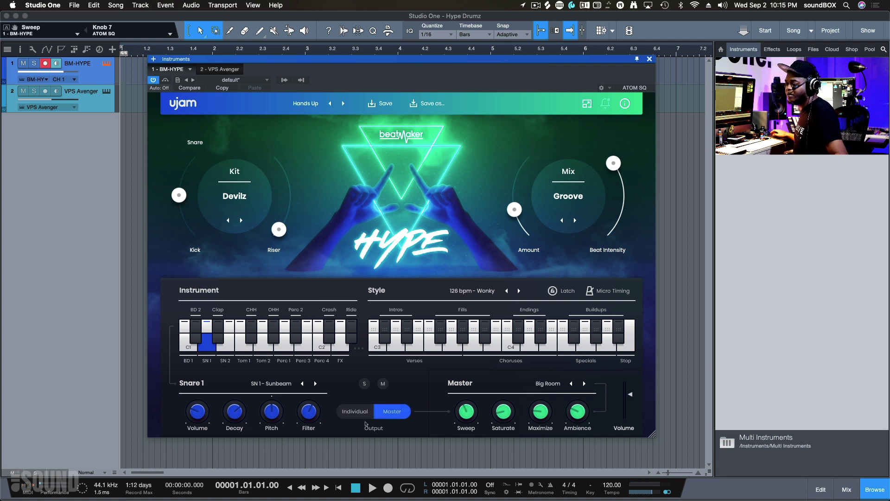
Step: Switch Snare 1's output routing from Master to Individual
left_click(380, 414)
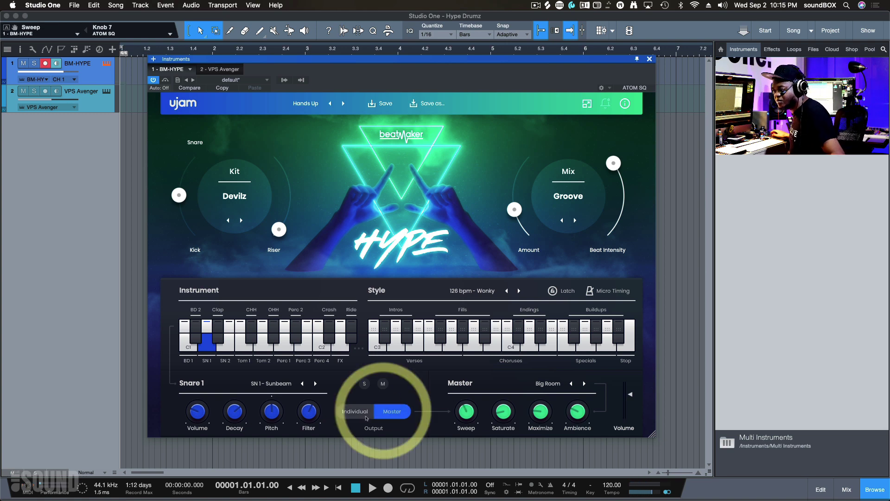
left_click(392, 413)
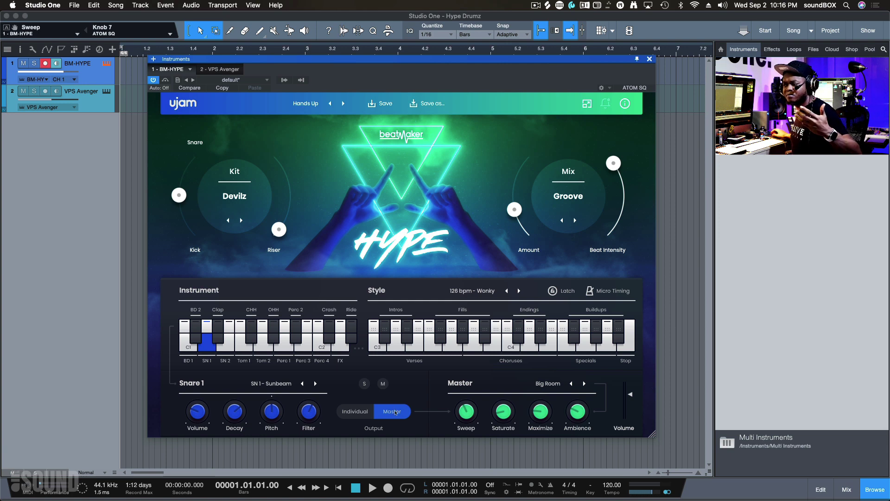
left_click(368, 412)
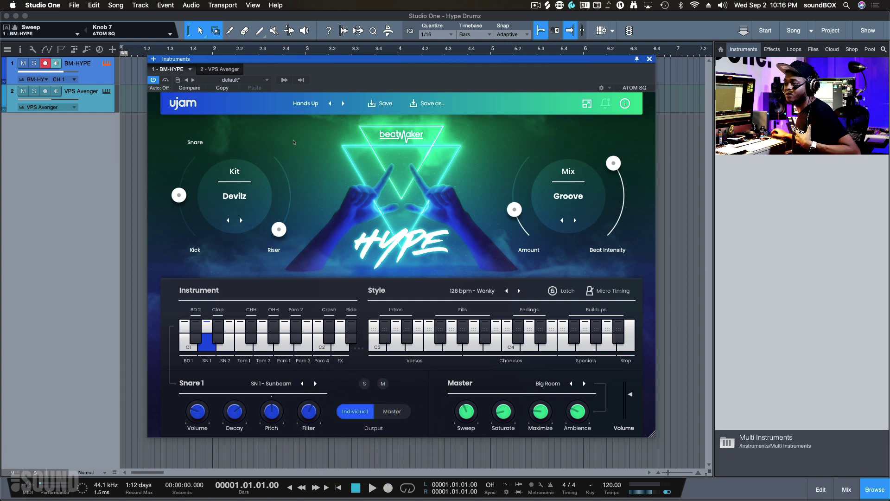
Step: Enable the BM-HYPE instrument outputs Out 02 through Out 08
left_click(285, 80)
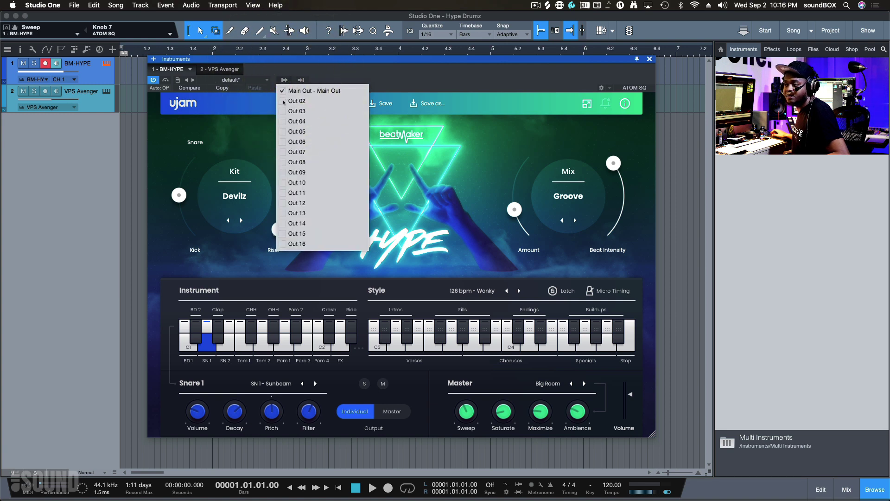
left_click(284, 101)
left_click(284, 112)
left_click(283, 121)
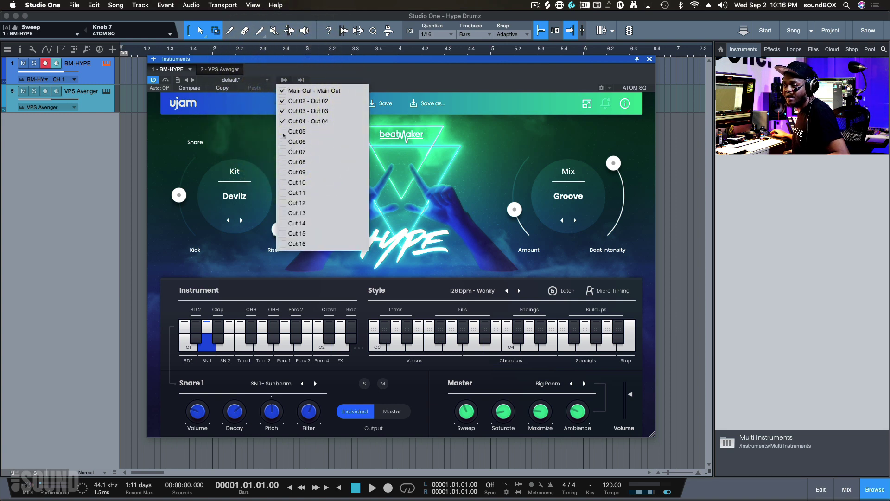
left_click(284, 132)
left_click(283, 142)
left_click(283, 152)
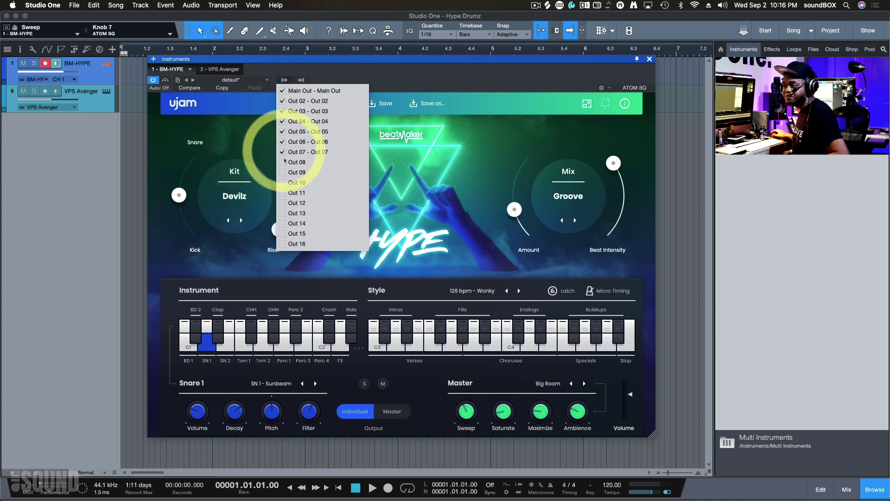
left_click(283, 162)
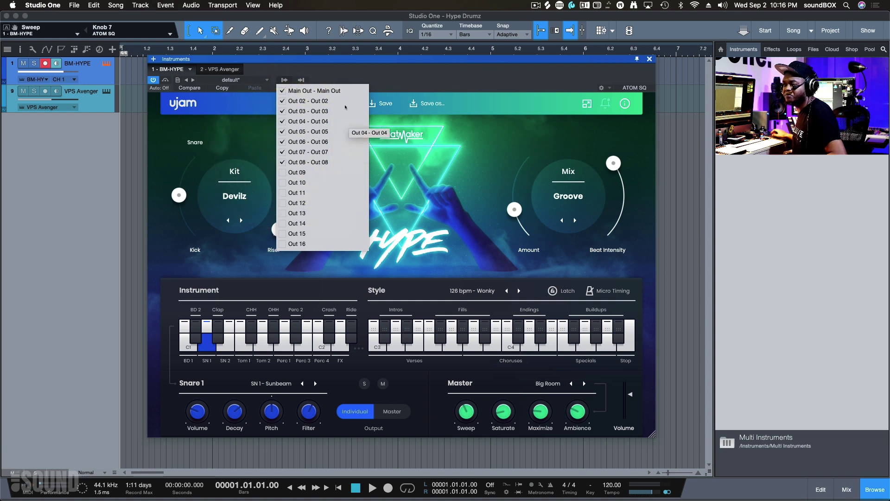
key("Escape")
Step: Show the mixer beside the plugin window, and set the outputs of Bass Drum 1 and Bass Drum 2 to Individual
key("F3")
left_click_drag(345, 59, 654, 15)
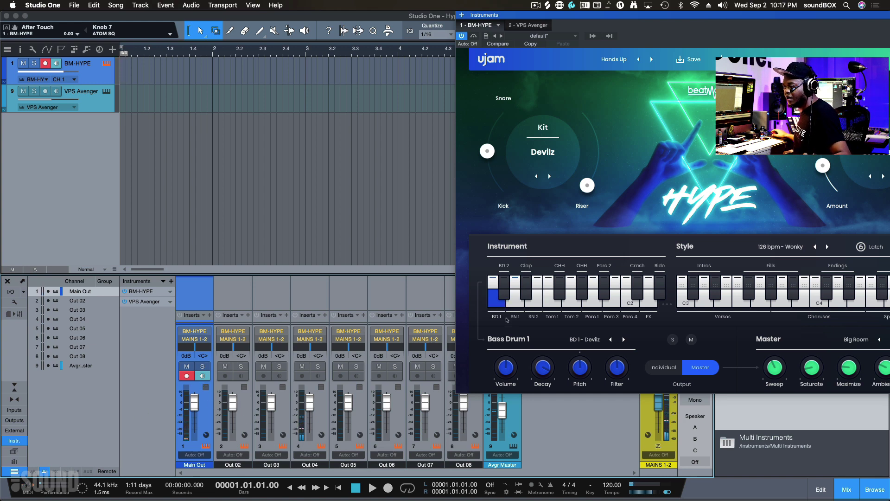
left_click(667, 367)
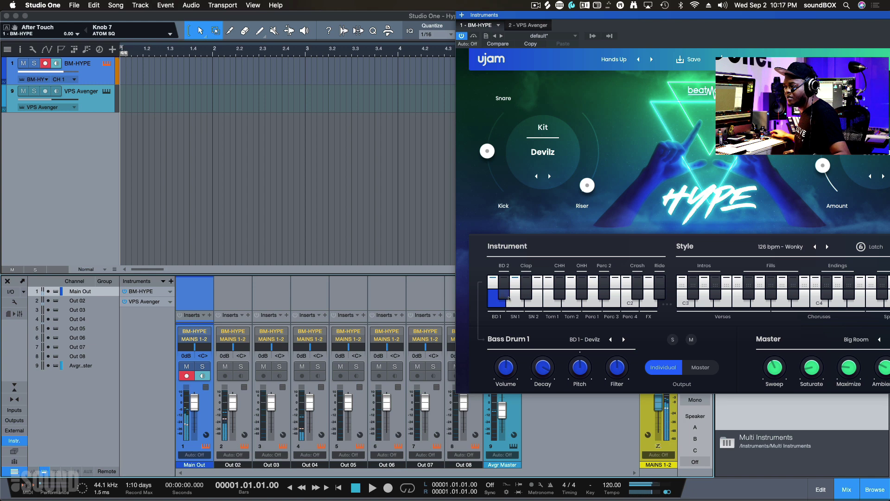
left_click(507, 295)
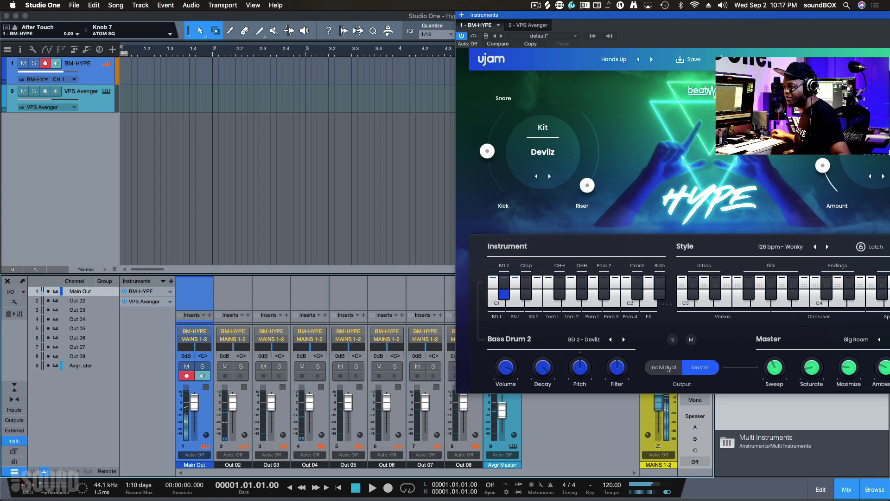
left_click(668, 369)
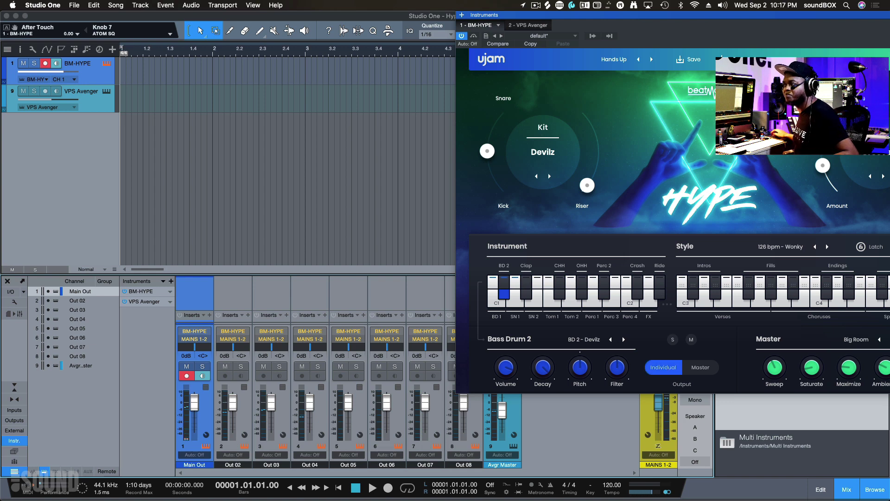
Step: Reposition the plugin window so both Kit and Mix controls show, and step the Mix preset past Vibe to Island
left_click_drag(717, 15, 373, 31)
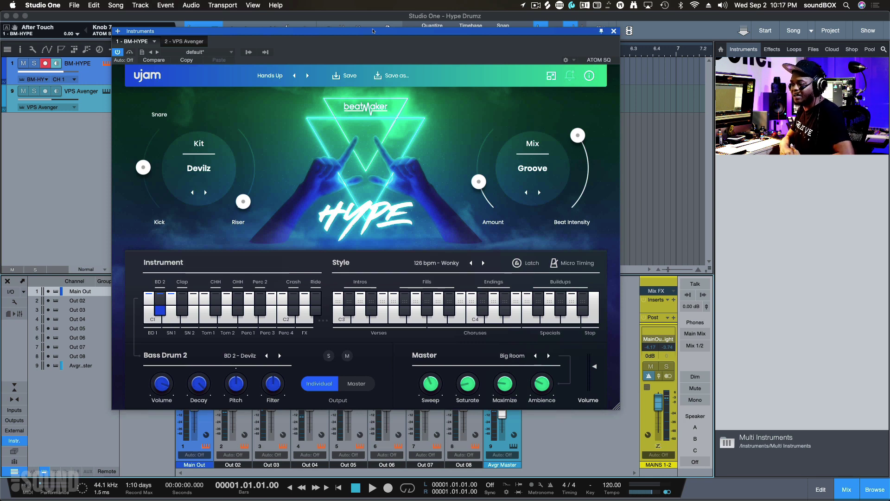
left_click_drag(373, 31, 563, 14)
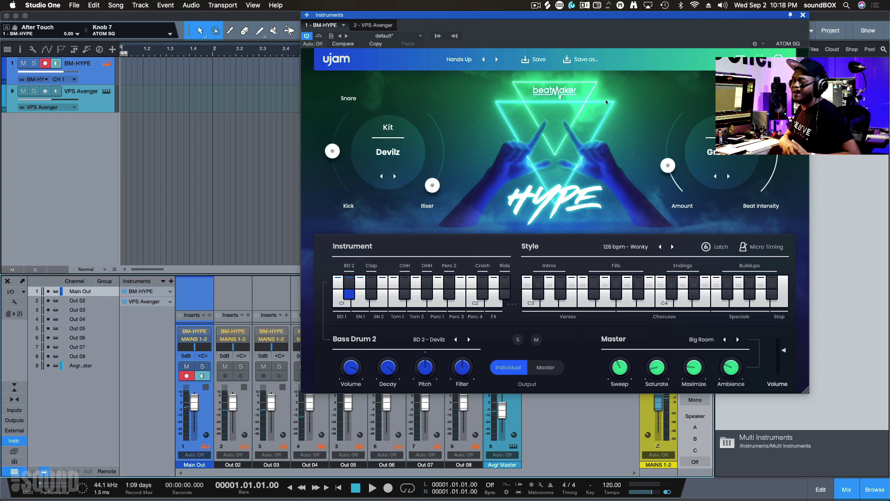
left_click(728, 176)
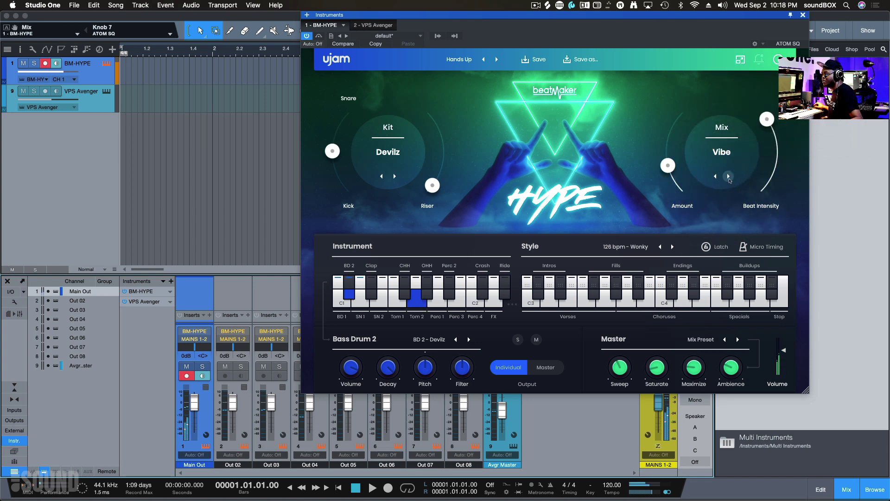
left_click(728, 176)
left_click(728, 177)
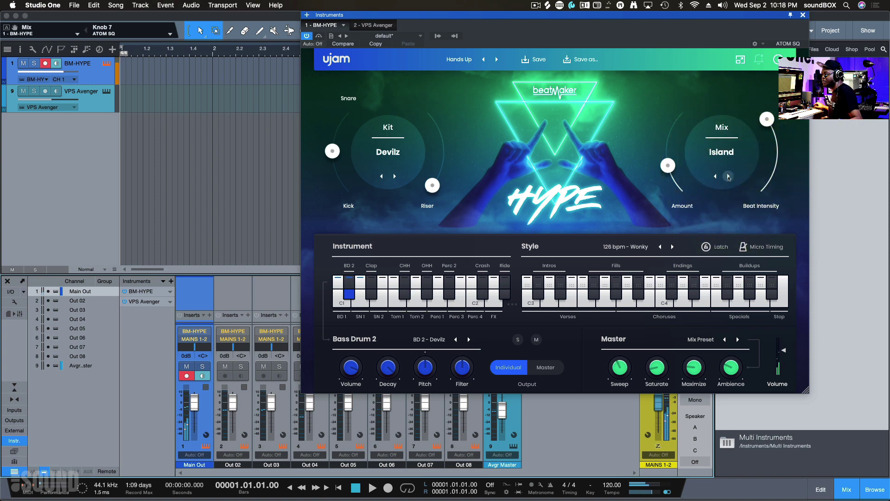
Step: Step the Mix preset through Highfly to Jungle, with a higher Amount and a lower Beat Intensity
left_click(728, 177)
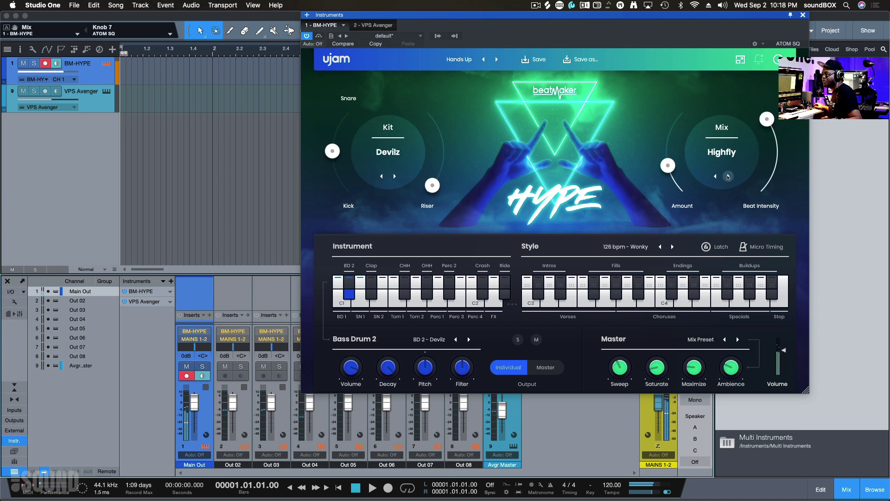
left_click(728, 176)
left_click(728, 176)
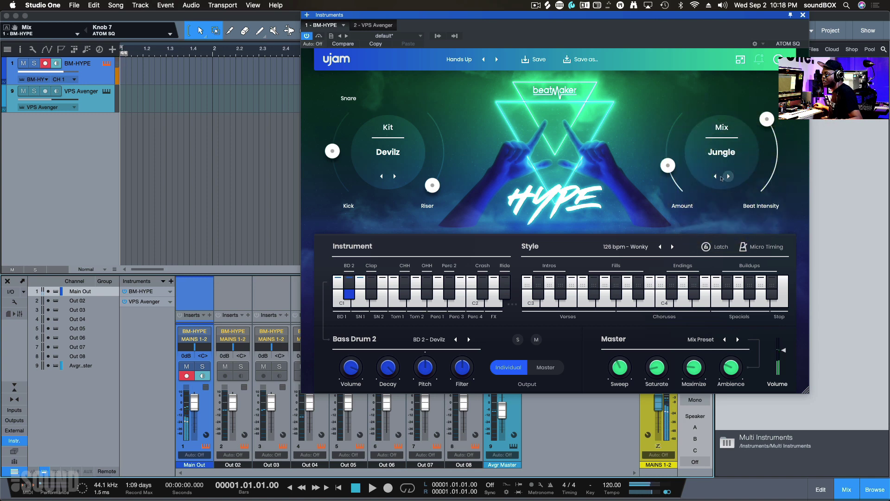
left_click_drag(667, 166, 688, 110)
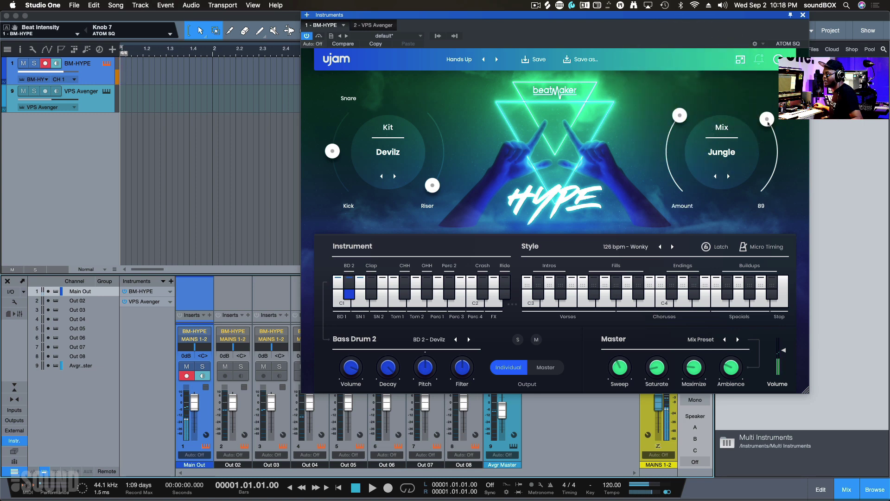
left_click_drag(768, 122, 768, 141)
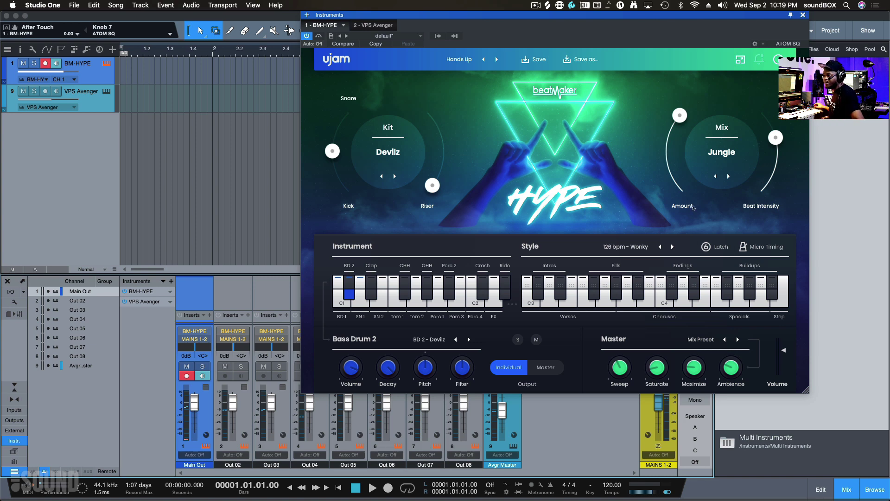
Step: Audition the Fire and Tribe Mix presets with a slightly raised Amount, and choose Groove
left_click(728, 177)
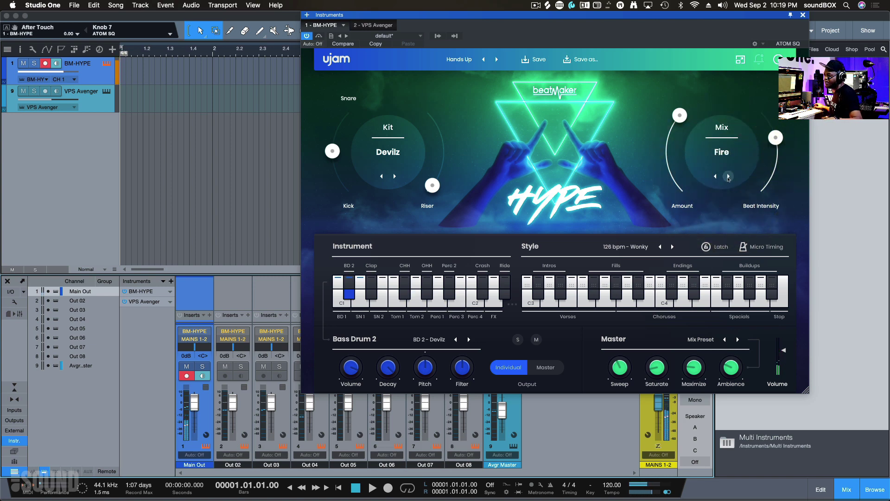
left_click(728, 176)
mouse_move(679, 115)
left_mouse_down()
mouse_move(680, 210)
mouse_move(680, 121)
left_mouse_up()
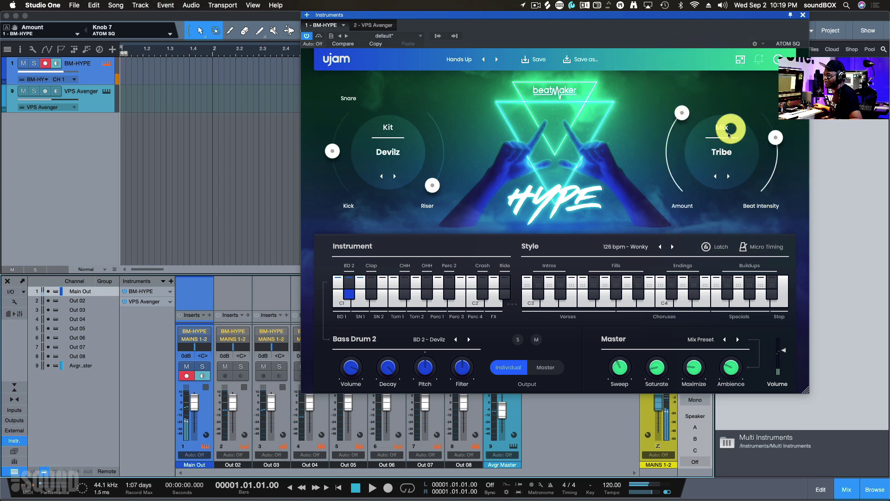
left_click(724, 151)
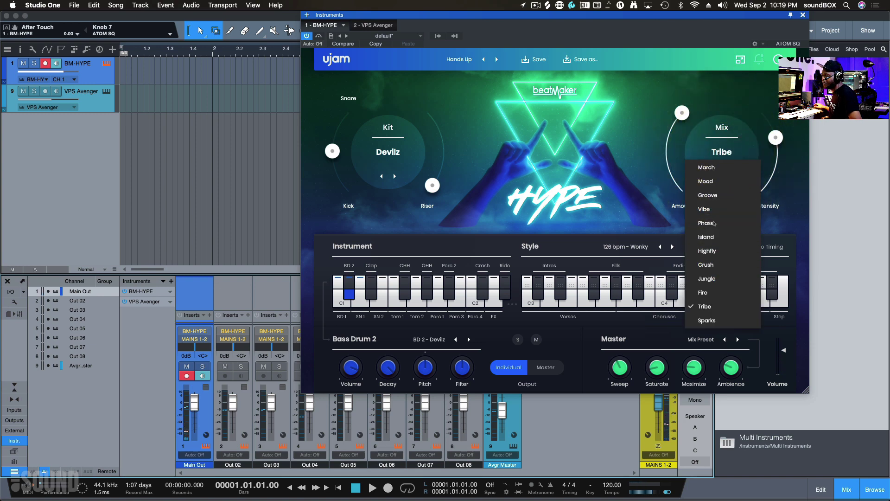
left_click(714, 200)
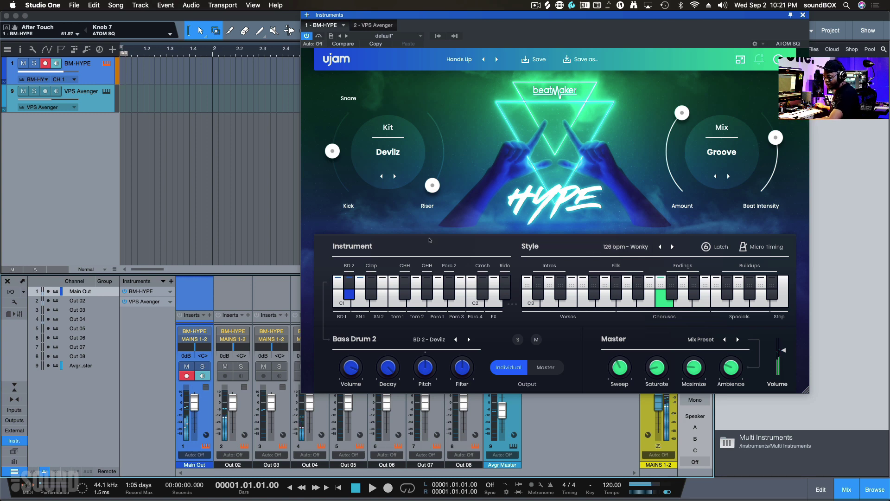
Step: Select the Out 02 and Out 04 mixer channels to check the individually routed drum signals
left_click(251, 409)
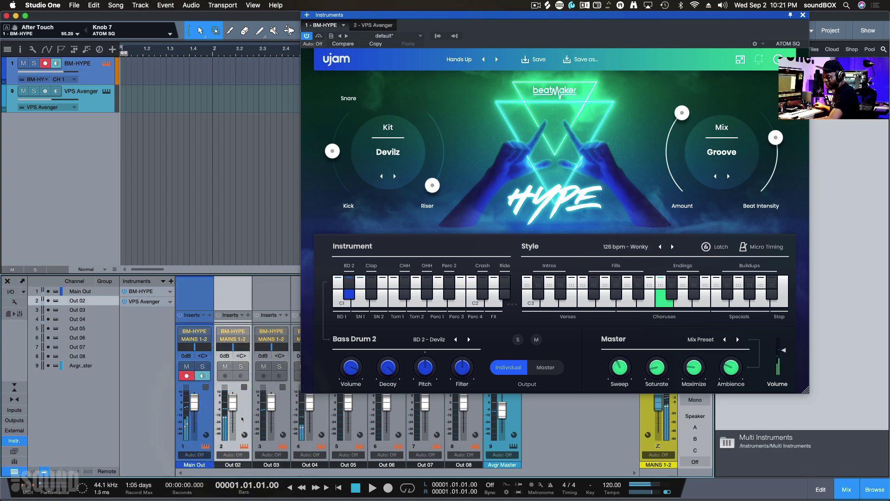
left_click(320, 416)
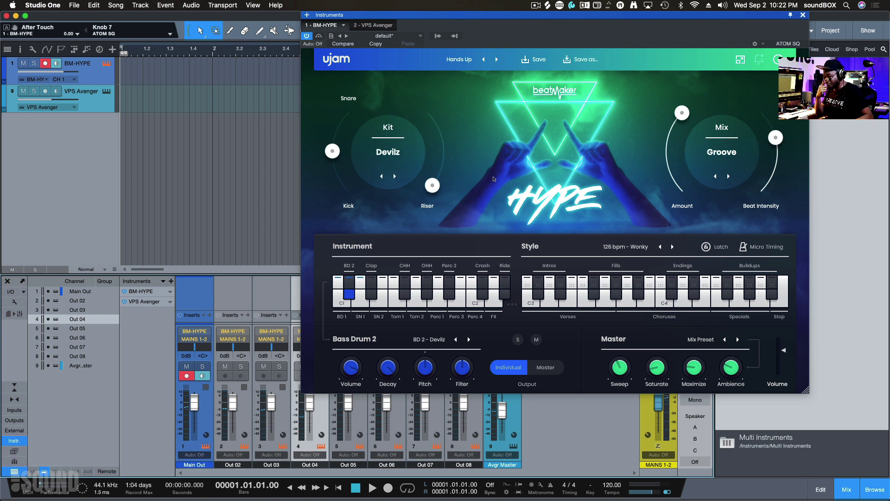
Step: Set the Master section's preset to Clubhouse
left_click(686, 340)
left_click(686, 340)
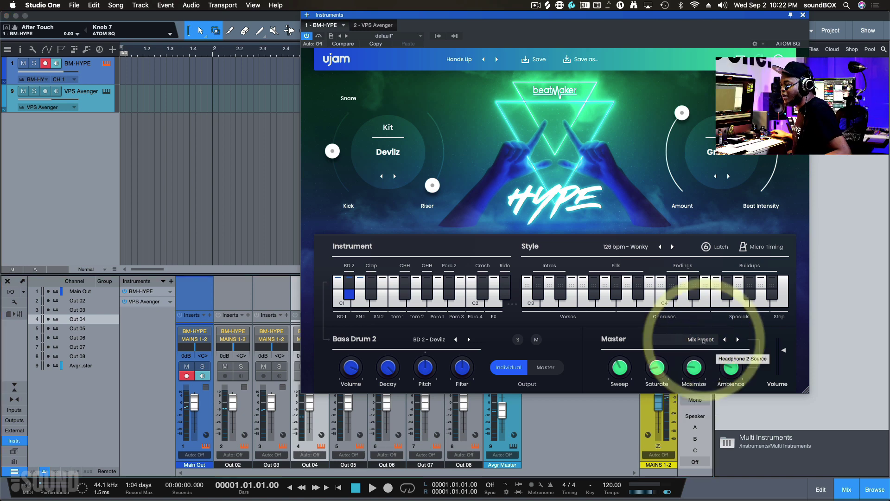
left_click(703, 340)
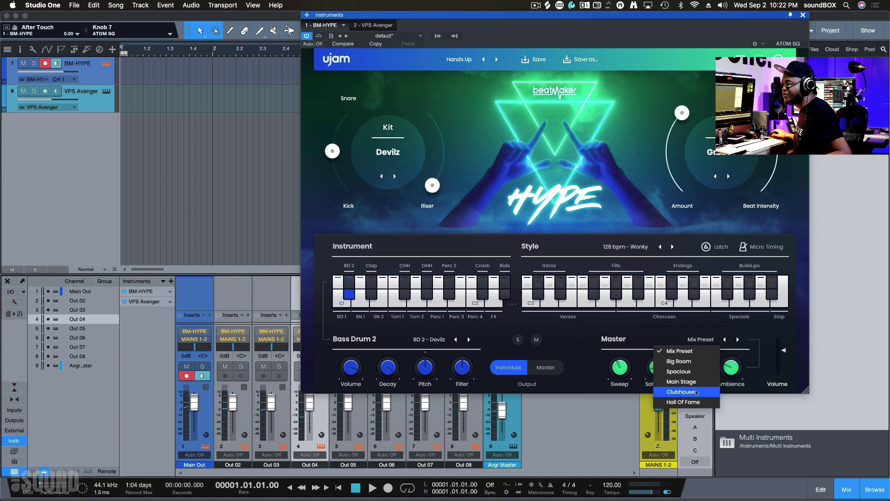
left_click(696, 392)
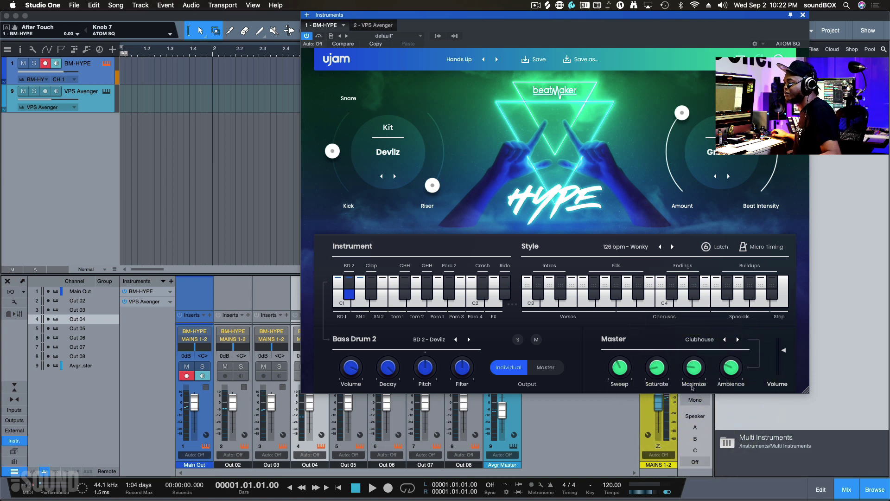
Step: Audition the Master presets Hall Of Fame, Mix Preset, Big Room and Spacious, and return to Clubhouse
left_click(738, 340)
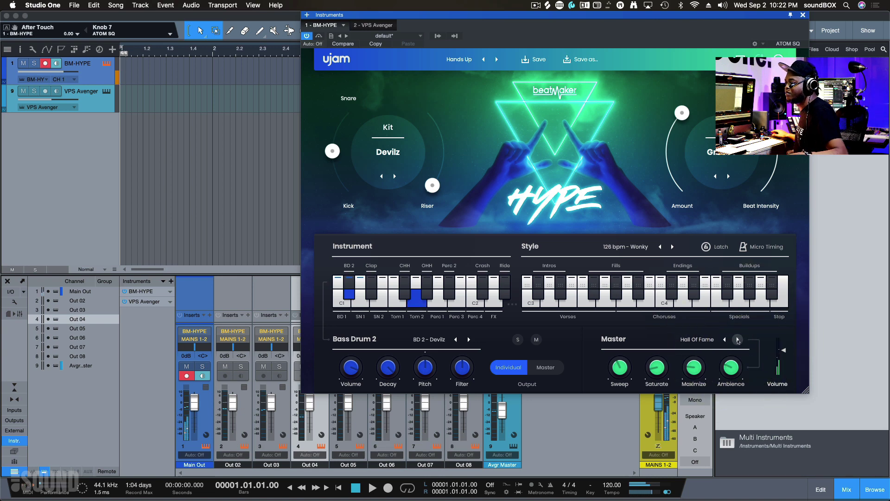
left_click(738, 340)
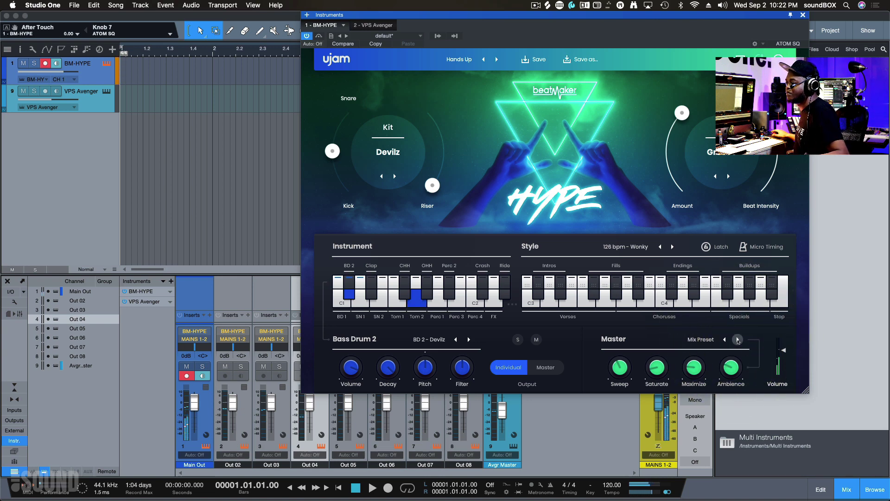
left_click(738, 340)
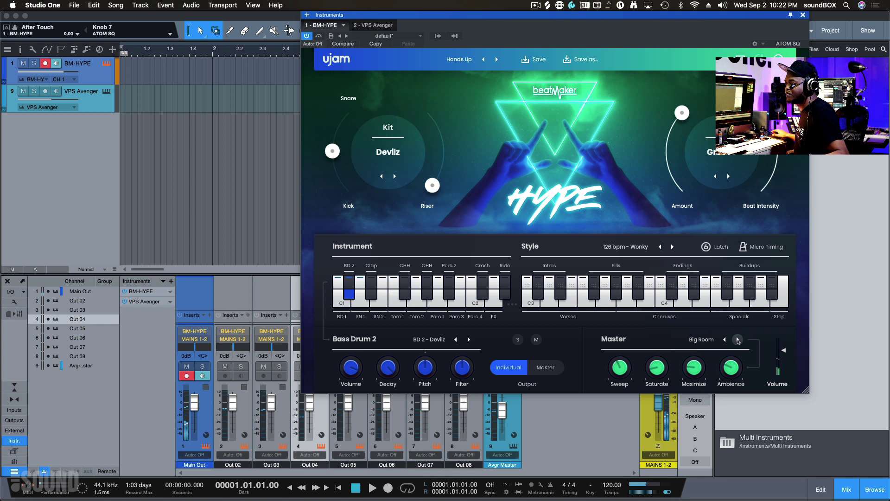
left_click(738, 340)
left_click(709, 342)
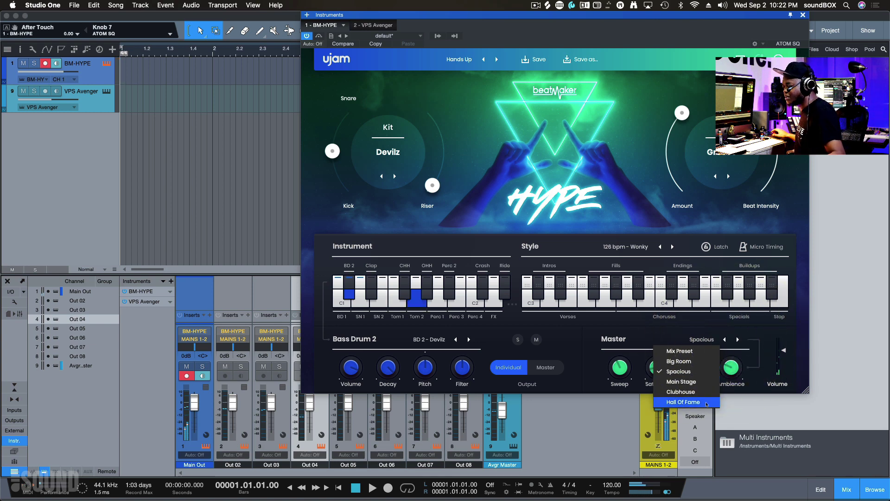
left_click(698, 392)
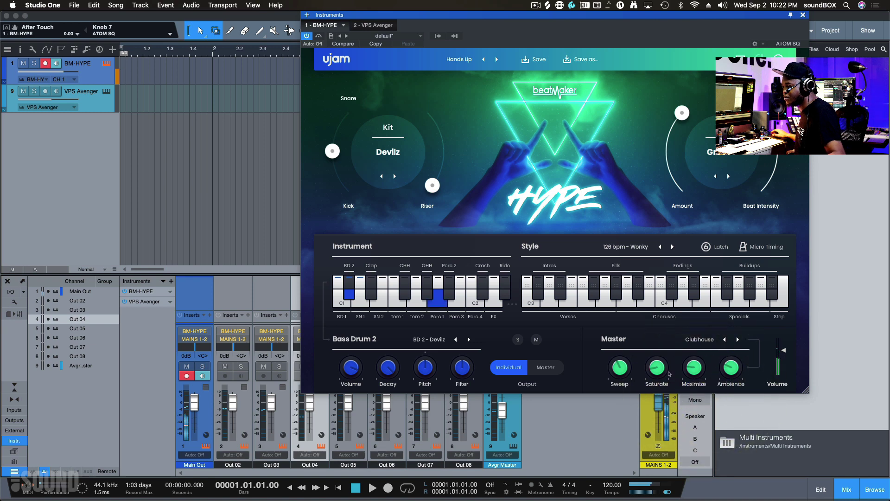
Step: Raise the Master section's Saturate, and set Maximize to about 51% and Ambience to about 63%
left_click(664, 319)
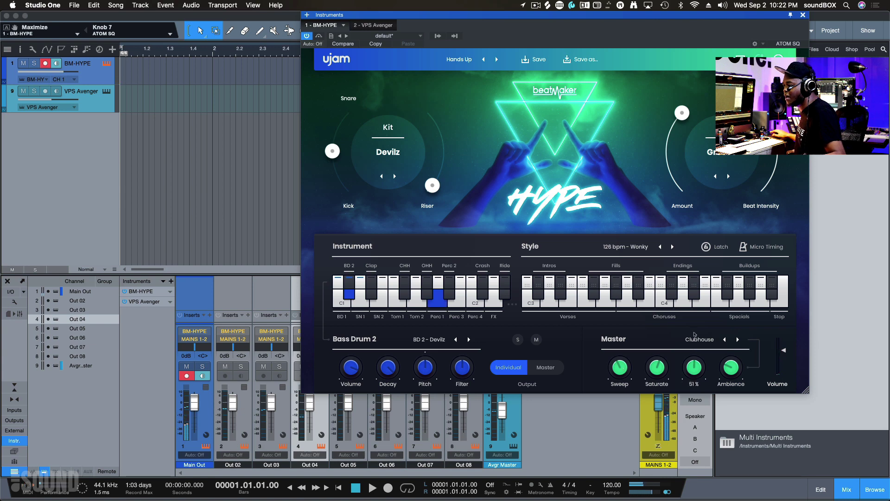
left_click_drag(731, 369, 731, 362)
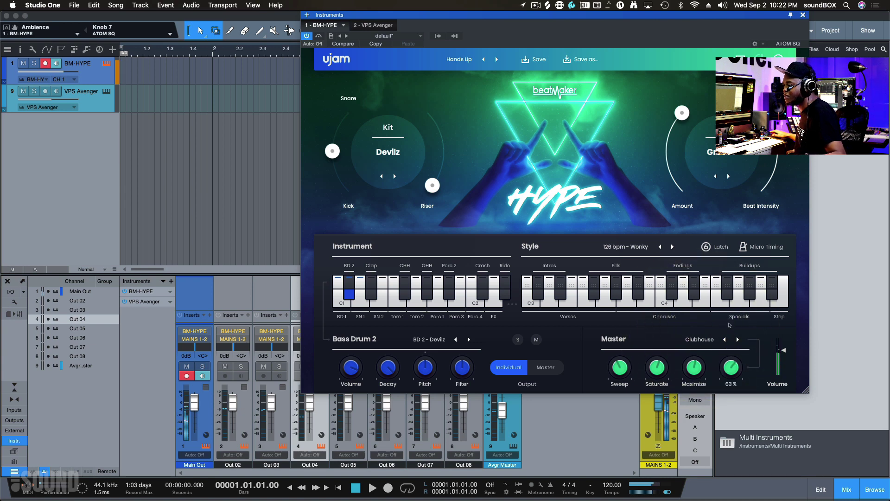
Step: Step the Master preset back through Main Stage to Spacious, and lower the Ambience amount
left_click(724, 339)
left_click(724, 340)
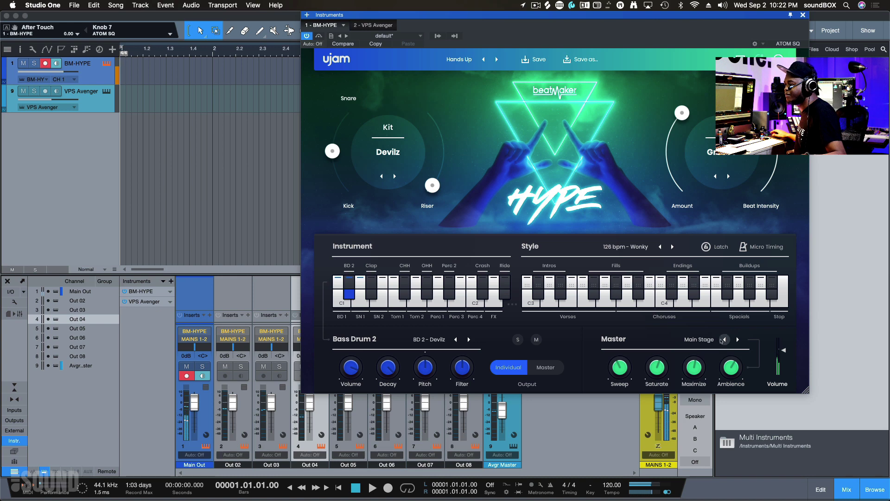
left_click(725, 339)
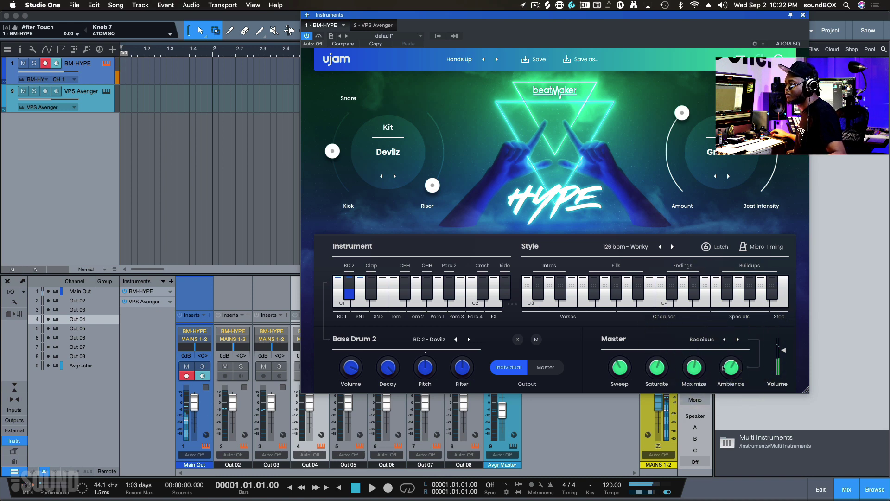
left_click_drag(723, 368, 729, 392)
left_click(728, 404)
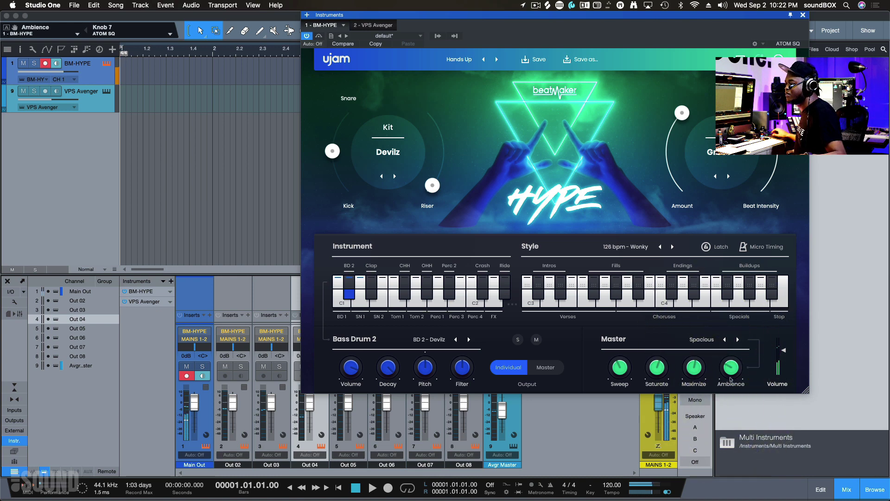
left_click(727, 368)
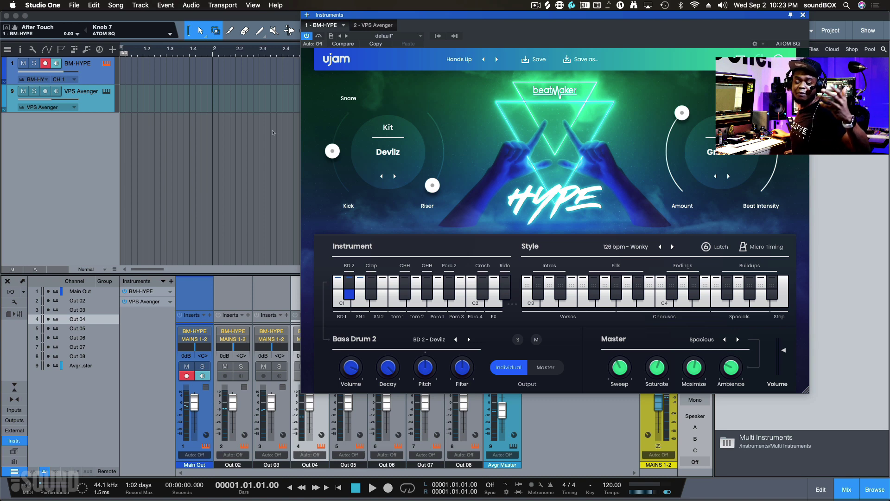
Step: Record a two-bar bass part with the BA Big Syncer sound on the VPS Avenger track, and play it back
left_click(104, 107)
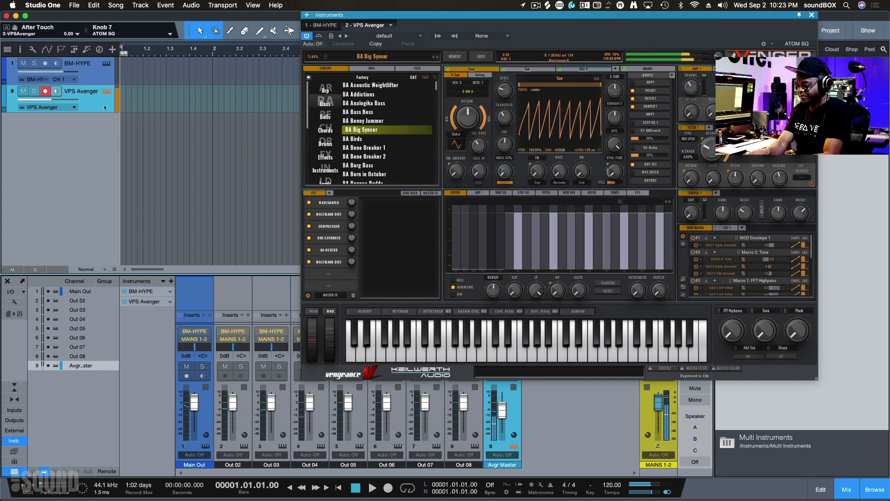
key("KP_Multiply")
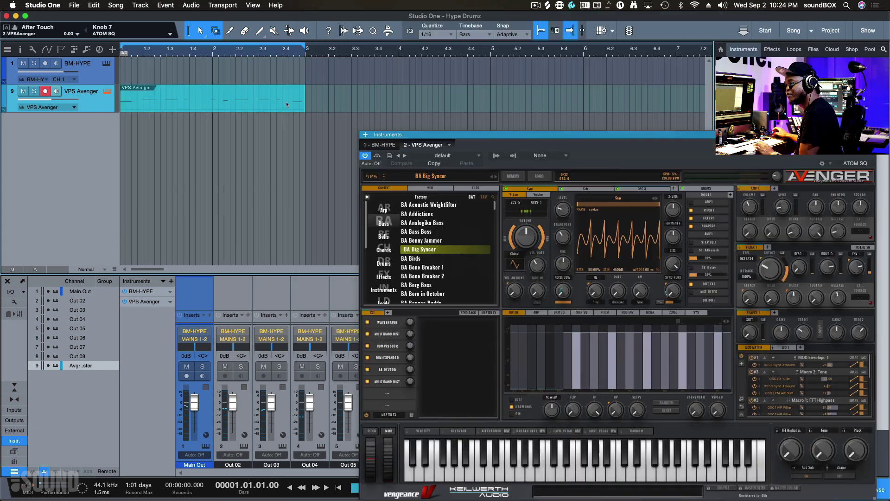
left_click(268, 104)
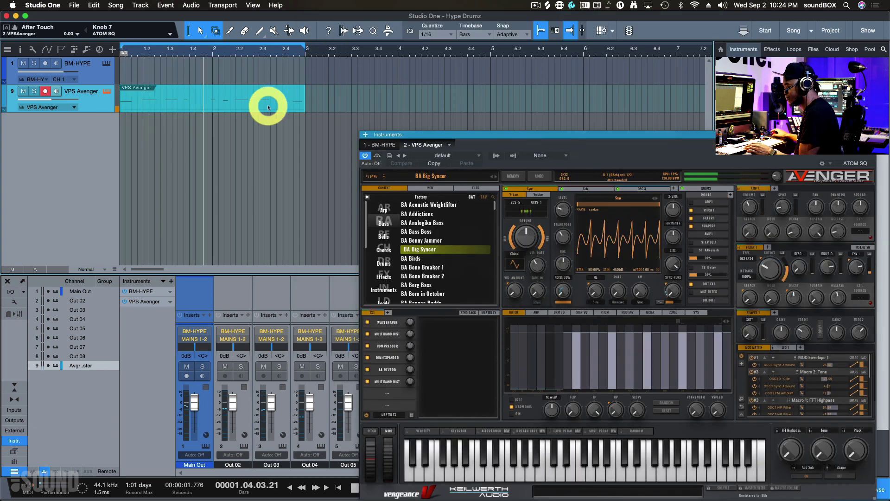
key("space")
key("space")
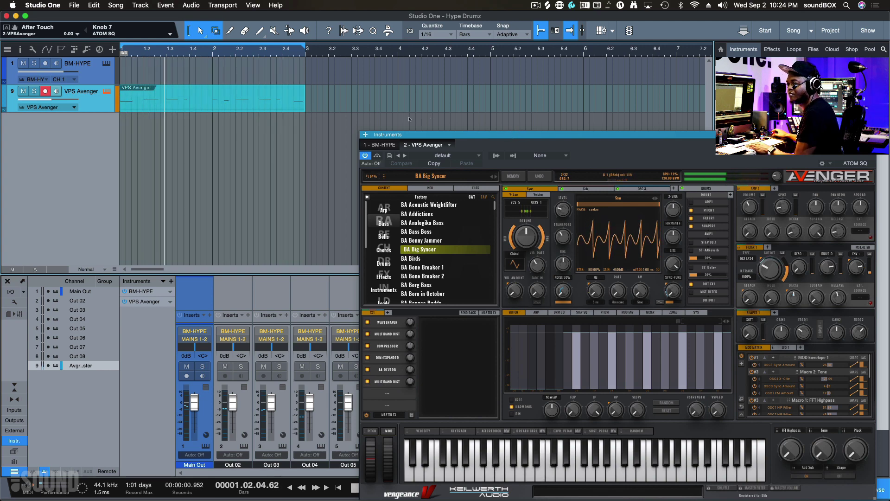
Step: Select the BM-HYPE track and reposition its plugin window so the Master controls are fully accessible
left_click(88, 70)
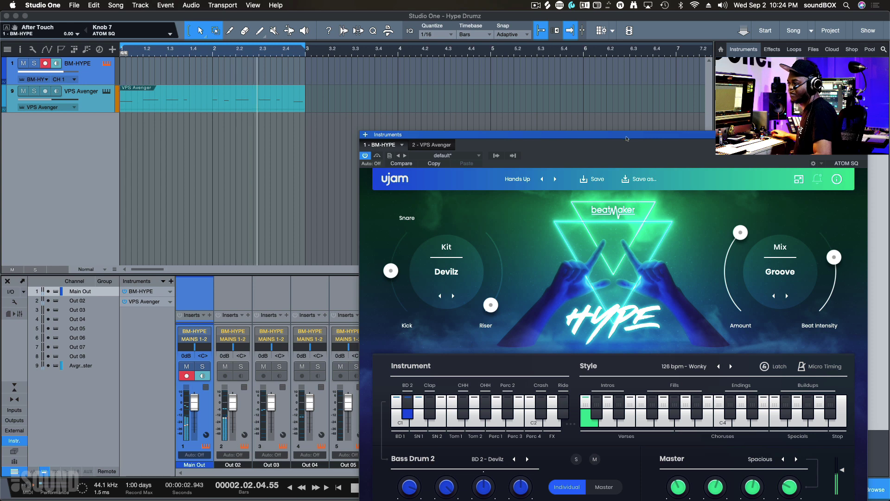
left_click_drag(626, 135, 592, 2)
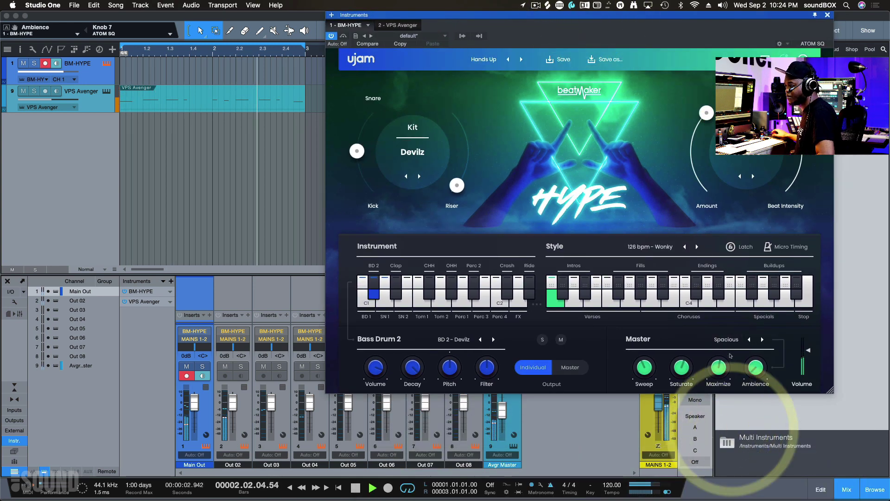
Step: Try the Big Room Master preset over the looping bass, and set the preset to Mix Preset
left_click(748, 340)
left_click(726, 339)
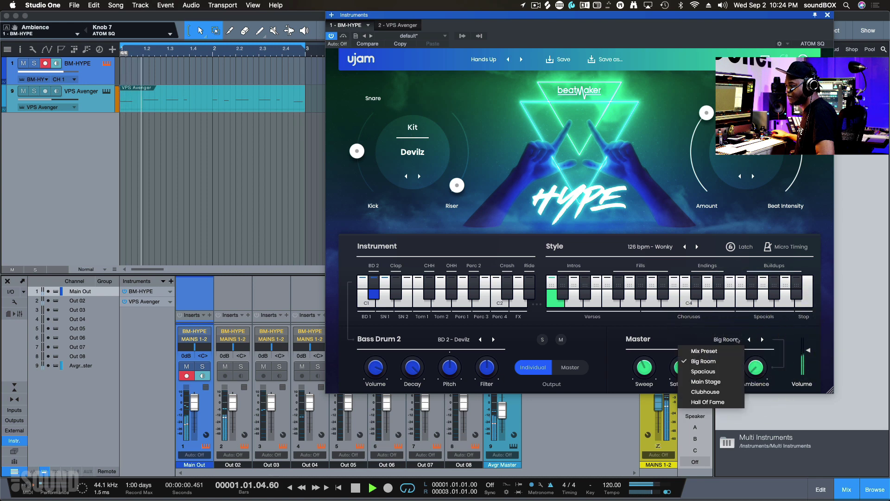
left_click(701, 354)
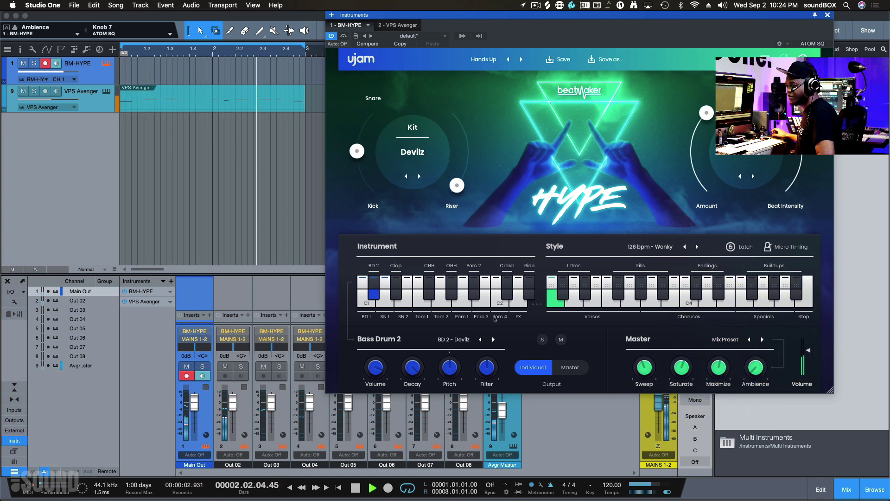
Step: Audition kits against the looping bass part, stepping through Stars and Nightflight to Thrive
left_click(419, 176)
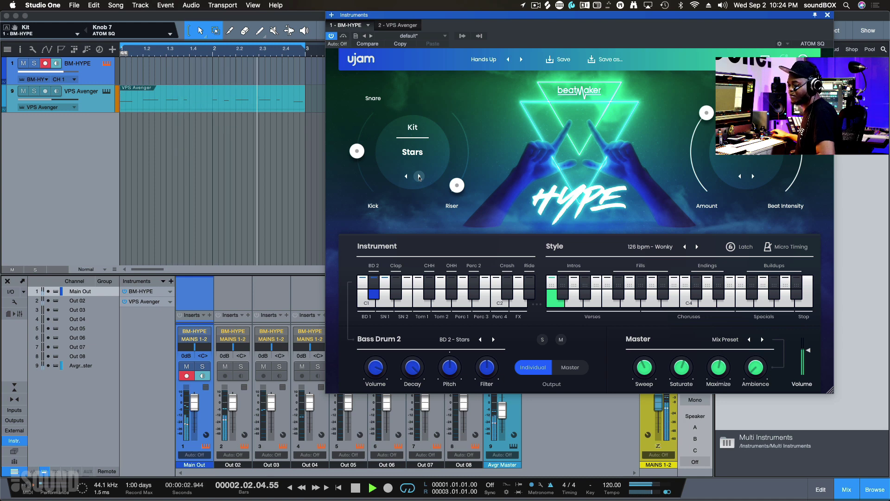
left_click(419, 176)
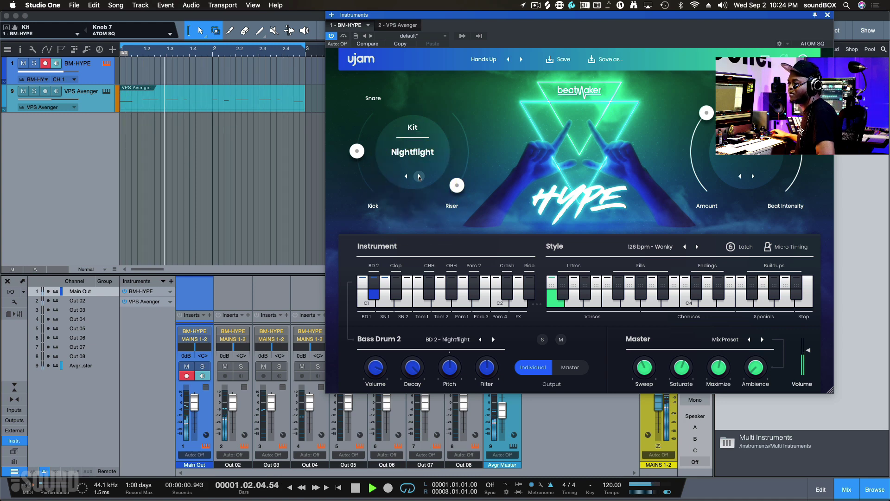
left_click(419, 176)
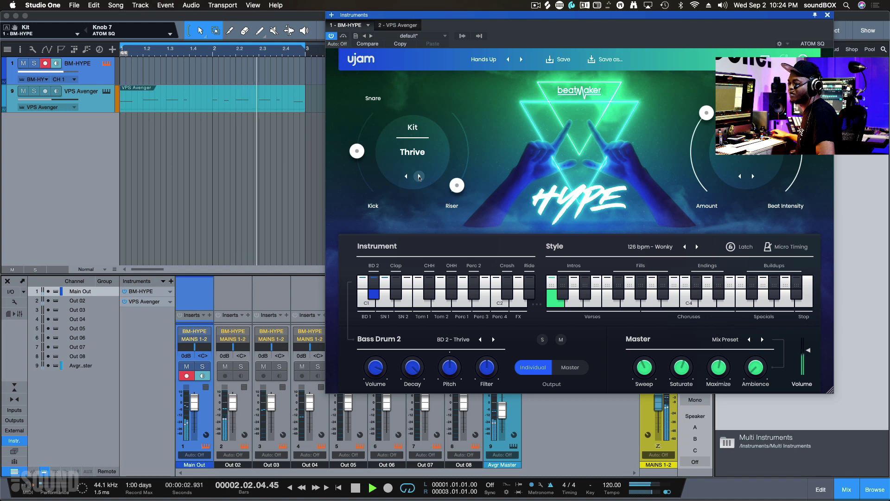
Step: Switch the drum kit to Journey and lower the Amount of the Groove mix preset
left_click(419, 177)
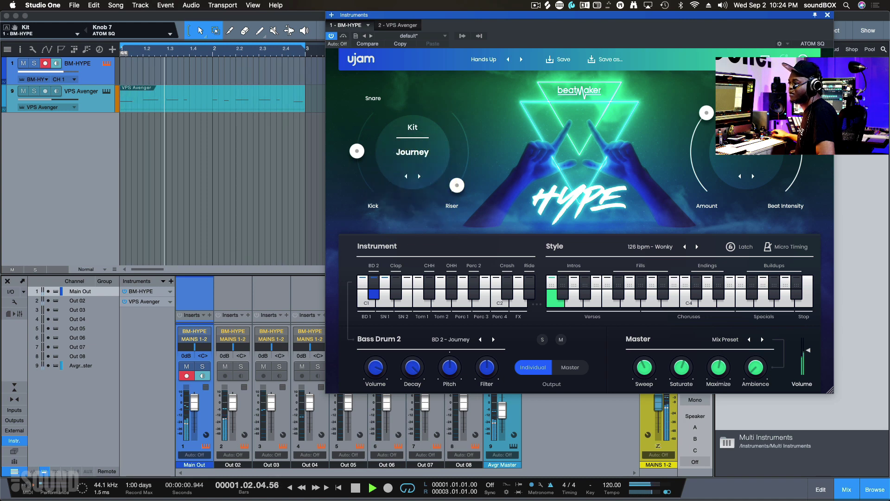
left_click_drag(707, 112, 704, 188)
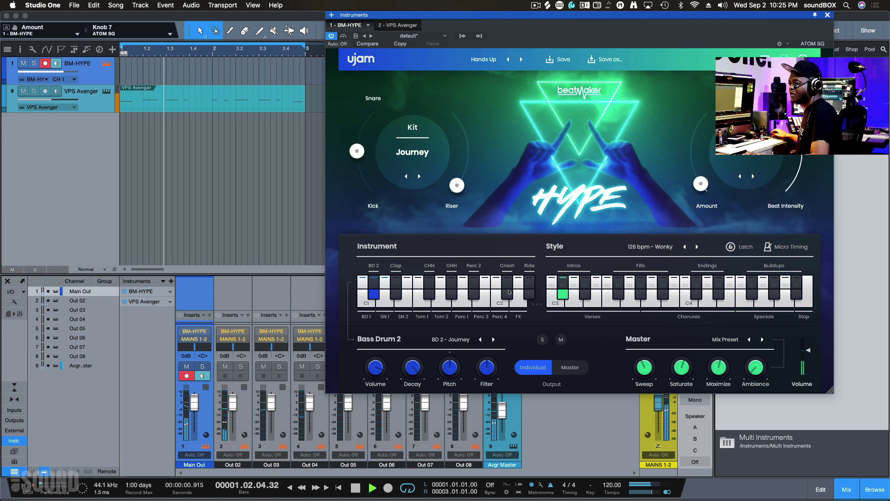
Step: Move the plugin window below the tracks and record a BM-HYPE drum performance over the bass part
left_click_drag(482, 21, 500, 170)
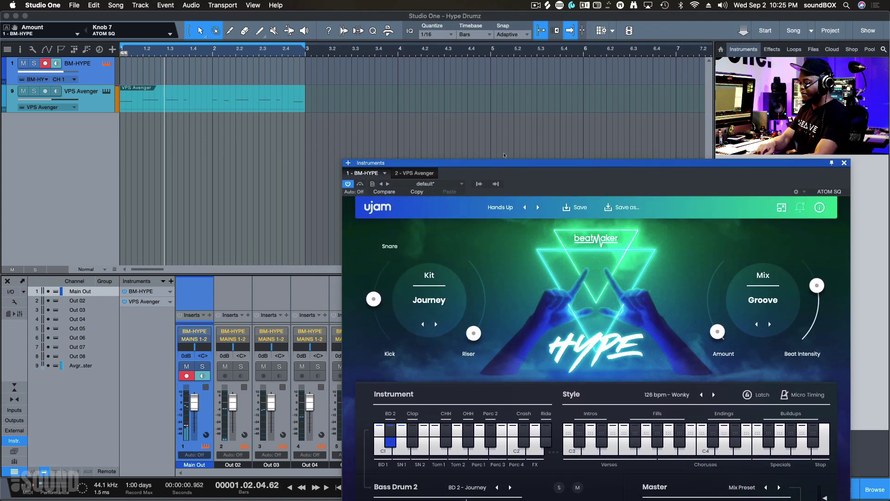
key("space")
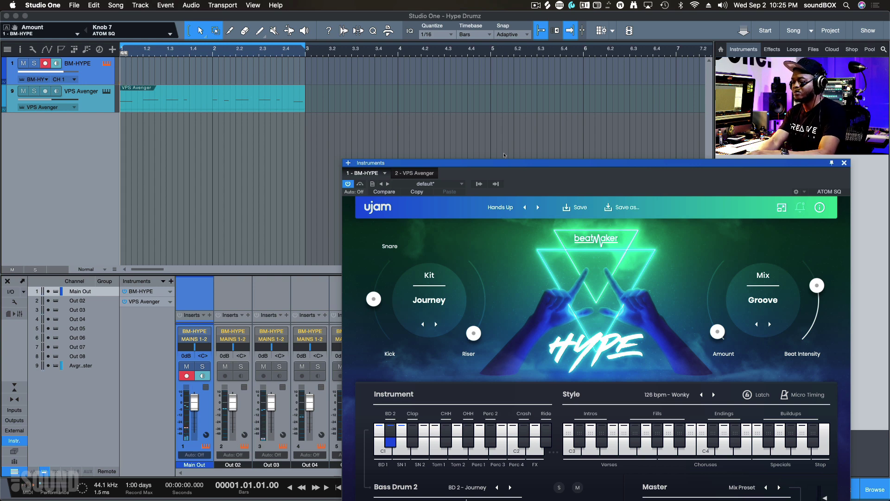
key("KP_Multiply")
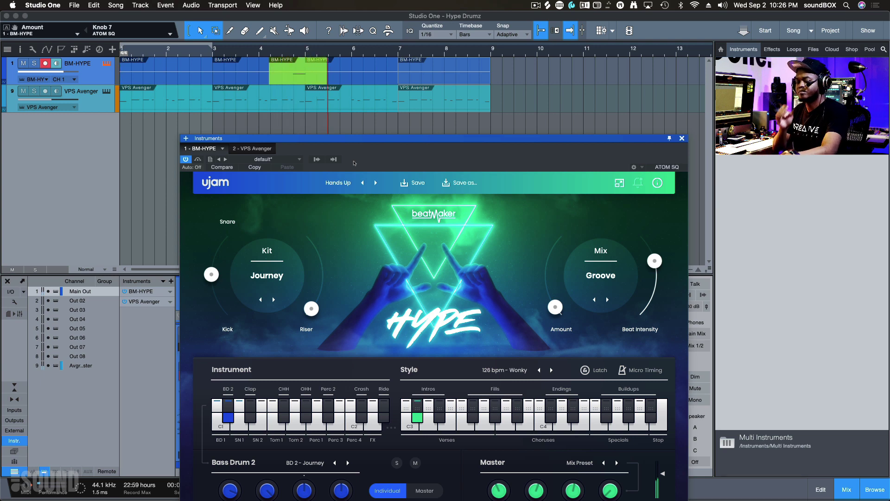
key("space")
Step: Discard the BM-HYPE take after bar 5 and record a replacement starting at bar 4 over the remaining bass
left_click(323, 76)
left_click_drag(323, 76, 417, 77)
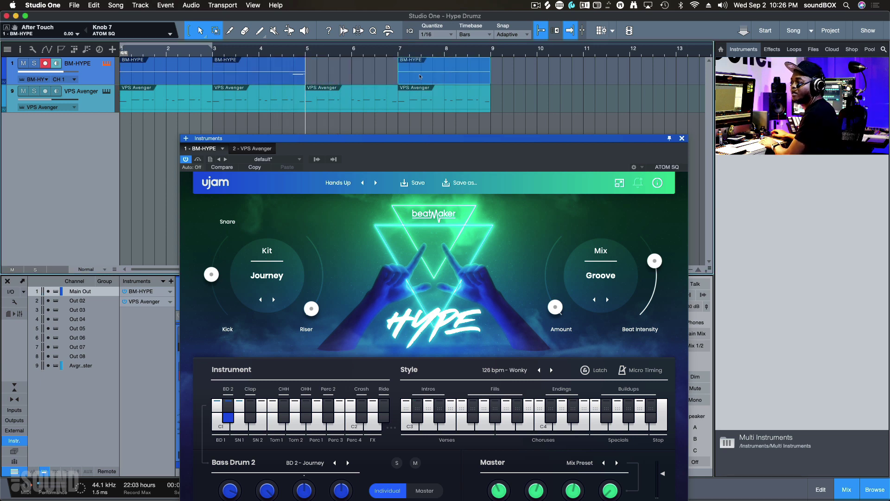
key("ctrl+z")
key("ctrl+z")
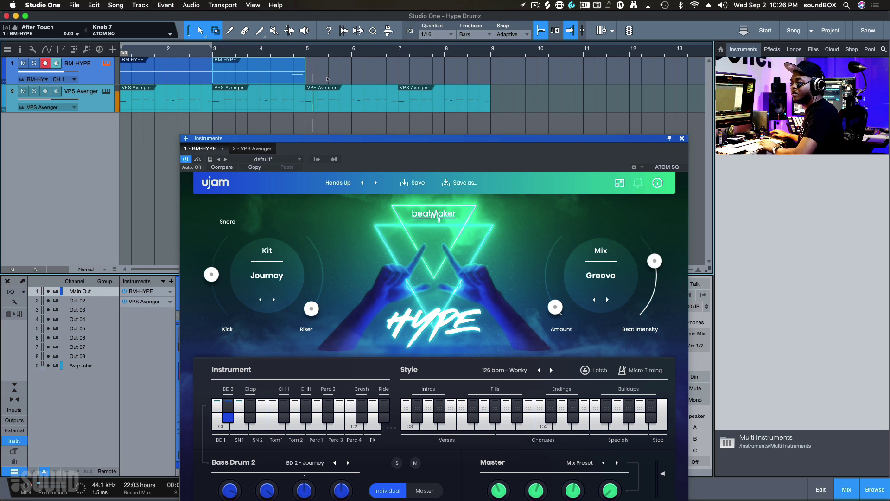
left_click(259, 55)
key("KP_Multiply")
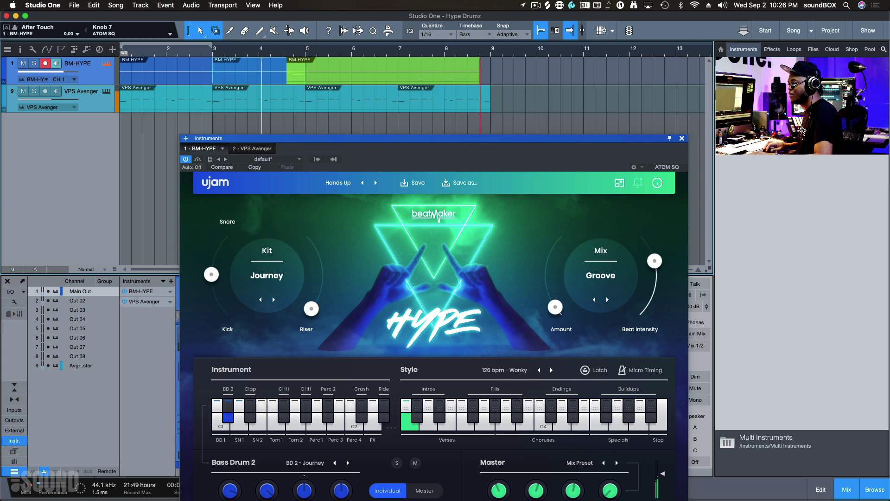
key("space")
Step: Duplicate the drum and bass events from bars 3 to 9 twice, extending the arrangement to bar 21
key("w")
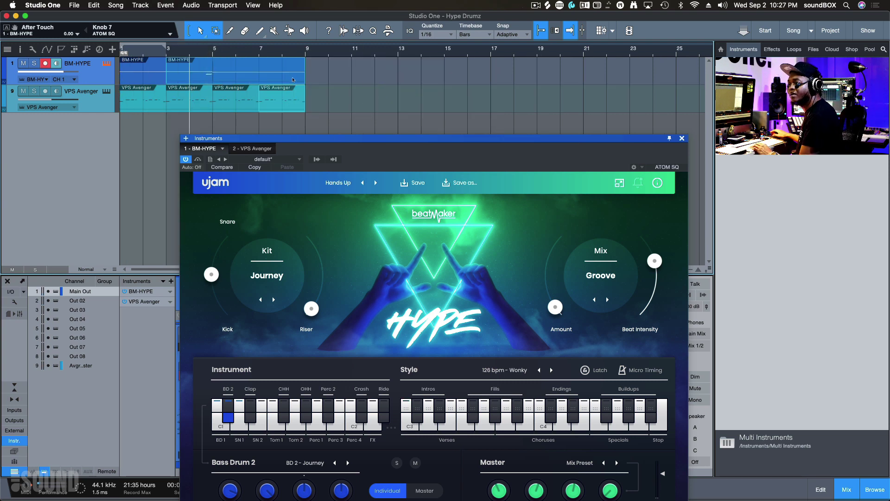
left_click_drag(360, 106, 188, 74)
key("d")
key("d")
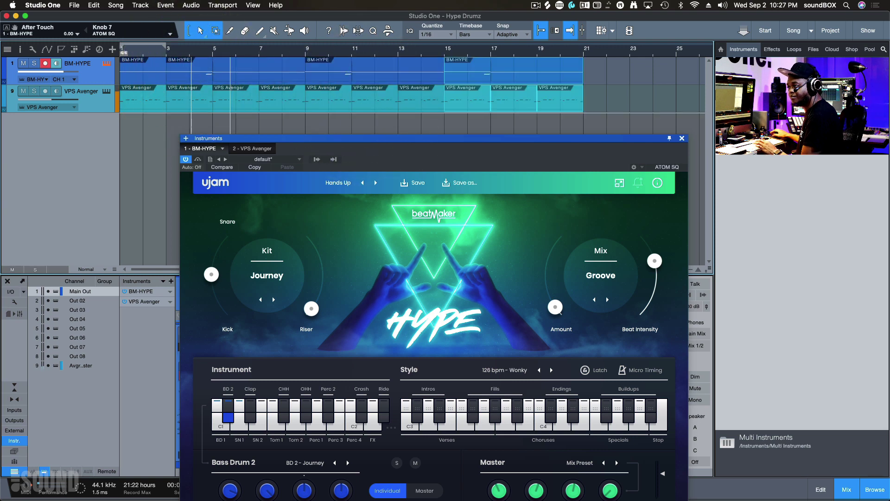
key("w")
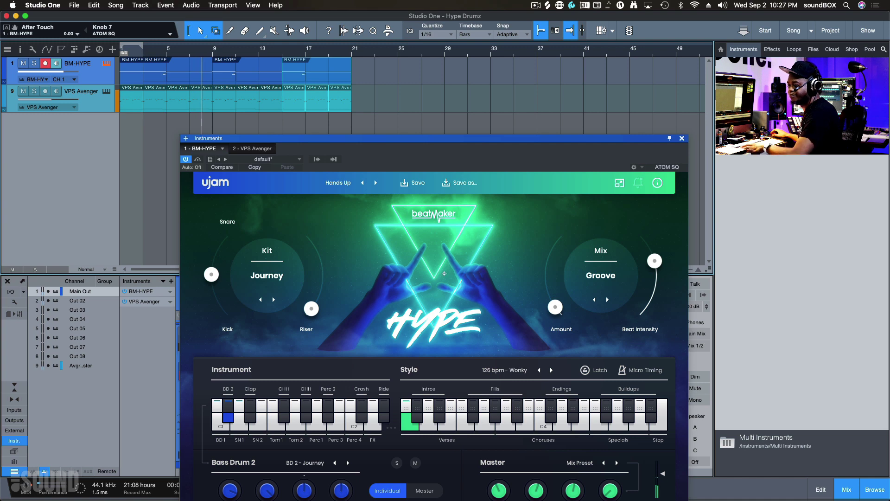
Step: Shorten the BM-HYPE C3 note so it ends at bar 14, where the A#3 note starts
left_click(325, 345)
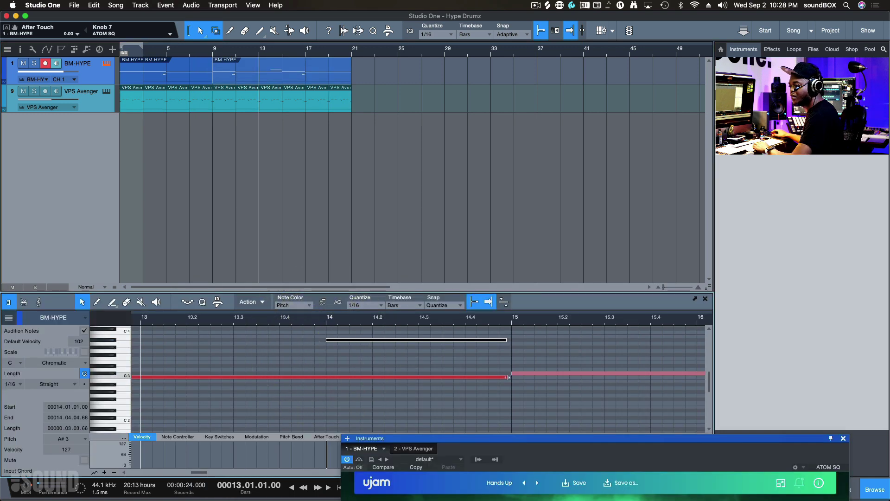
left_click_drag(508, 377, 327, 388)
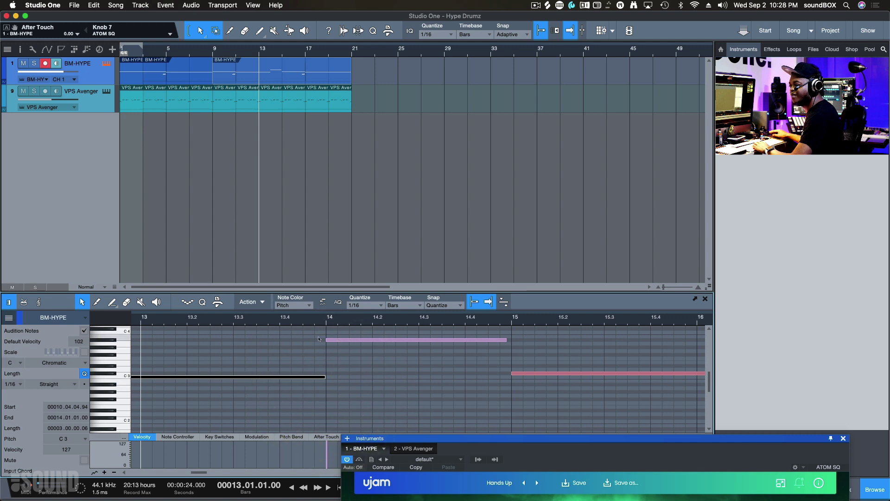
left_click_drag(319, 339, 594, 392)
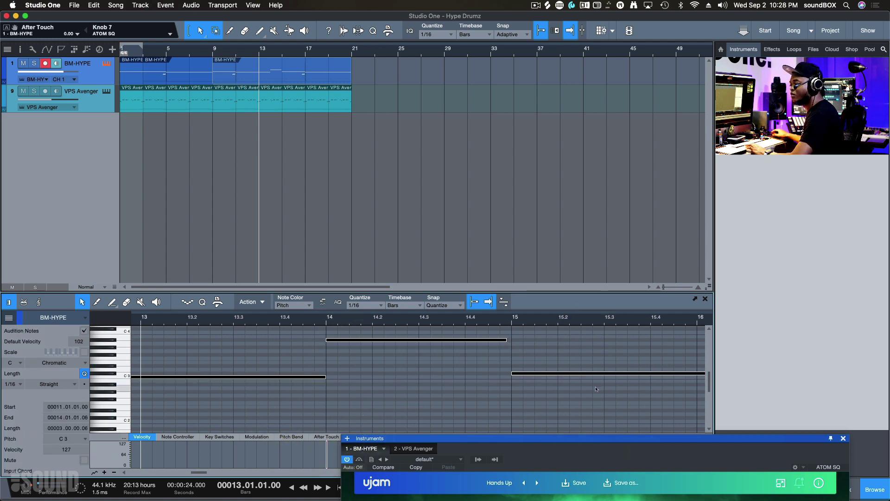
Step: Play the edited drum part from bar 9 and check its notes in the editor
left_click(212, 51)
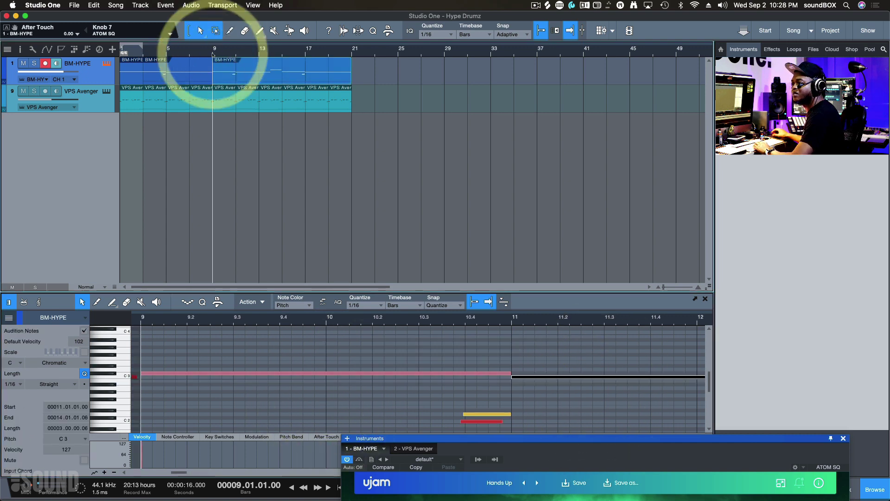
key("space")
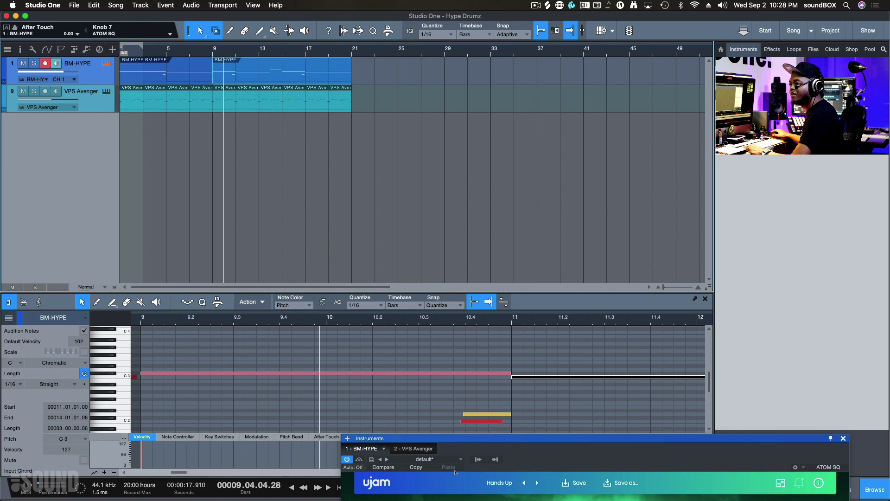
scroll(437, 406, "down", 4)
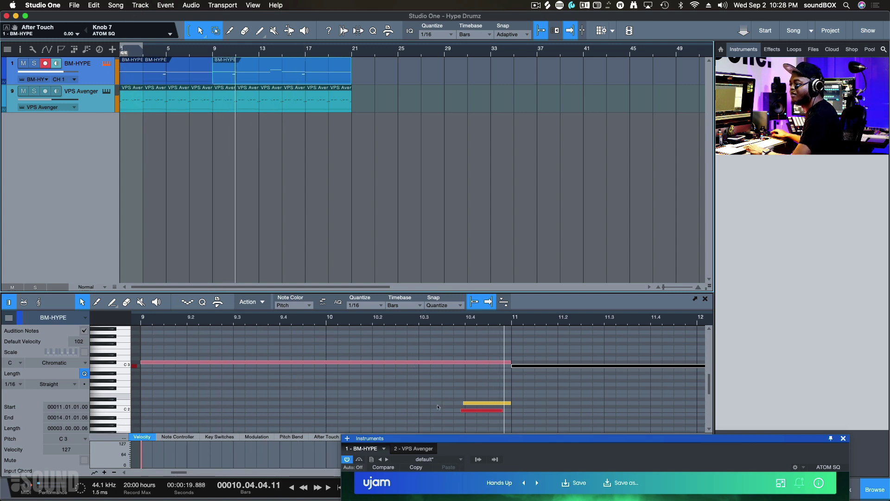
scroll(438, 403, "up", 2)
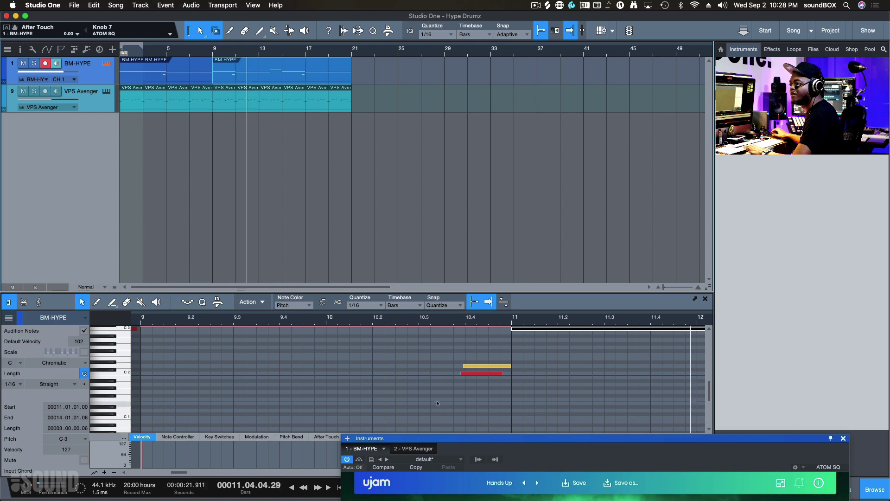
scroll(440, 400, "up", 4)
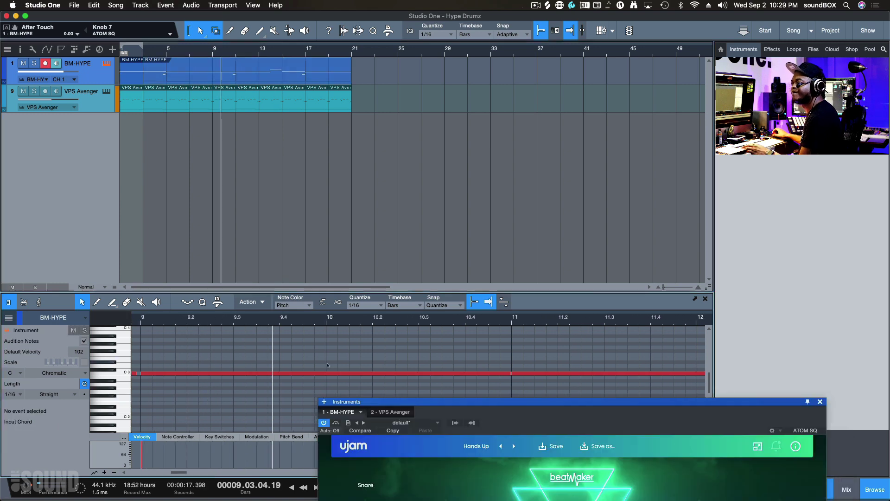
Step: Delete the two C3 notes between bars 9 and 14, and extend the C3 note at bar 5 to bar 14
key("w")
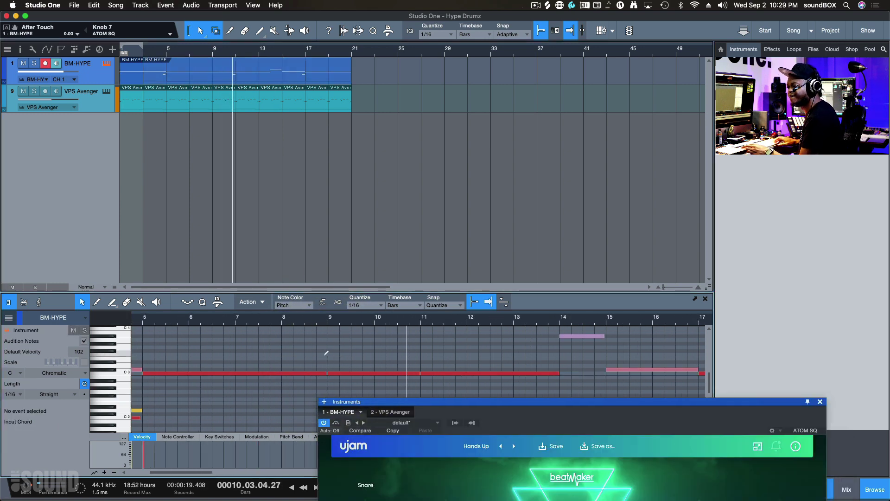
key("w")
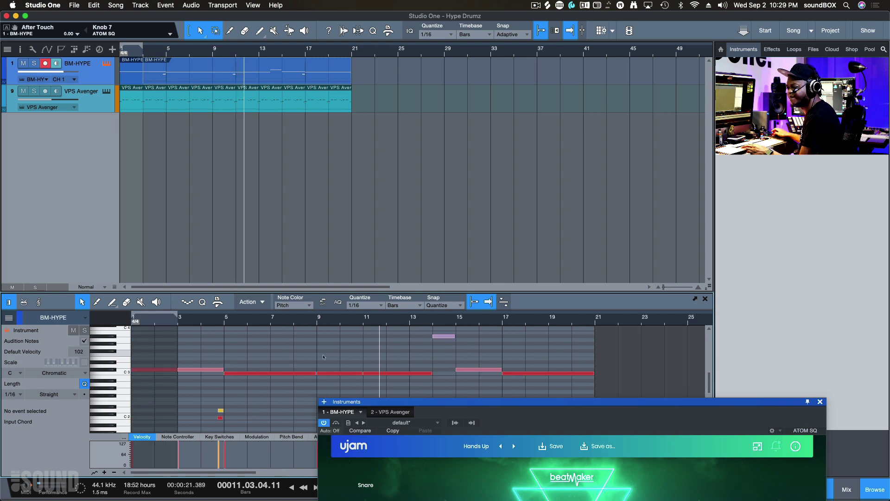
left_click(295, 357)
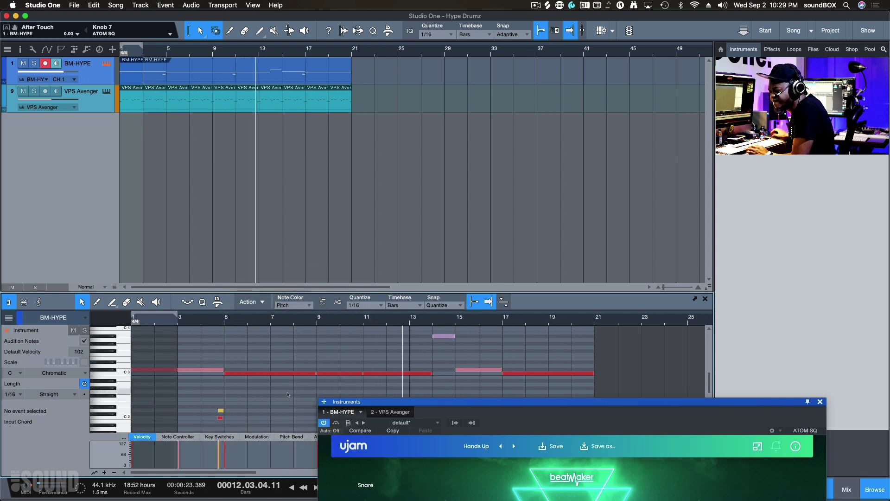
key("shift+e")
key("shift+e")
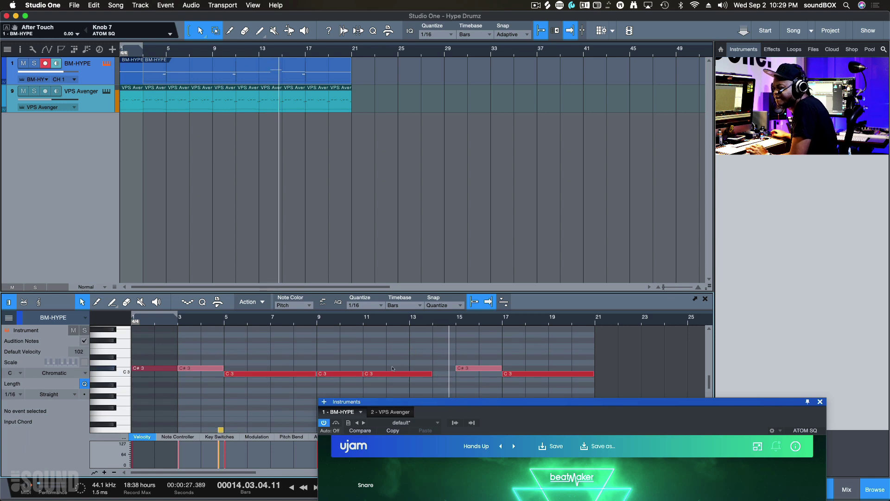
key("space")
left_click_drag(443, 377, 332, 359)
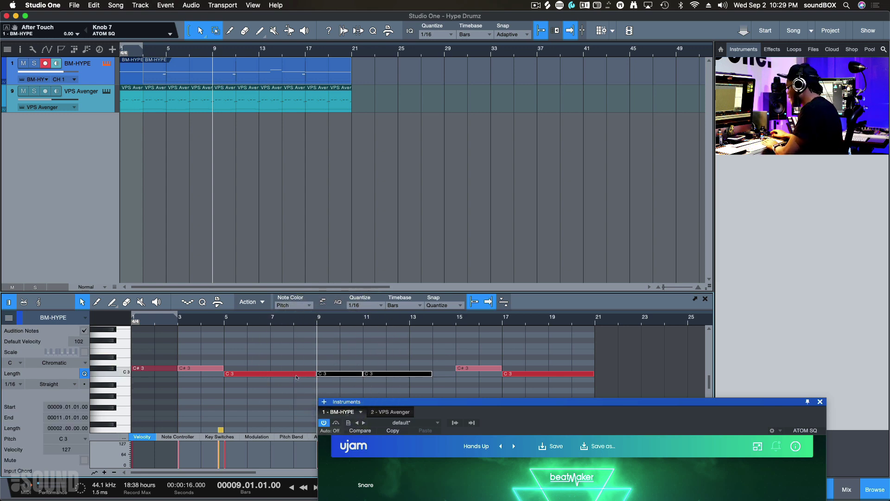
key("Delete")
left_click_drag(317, 373, 434, 378)
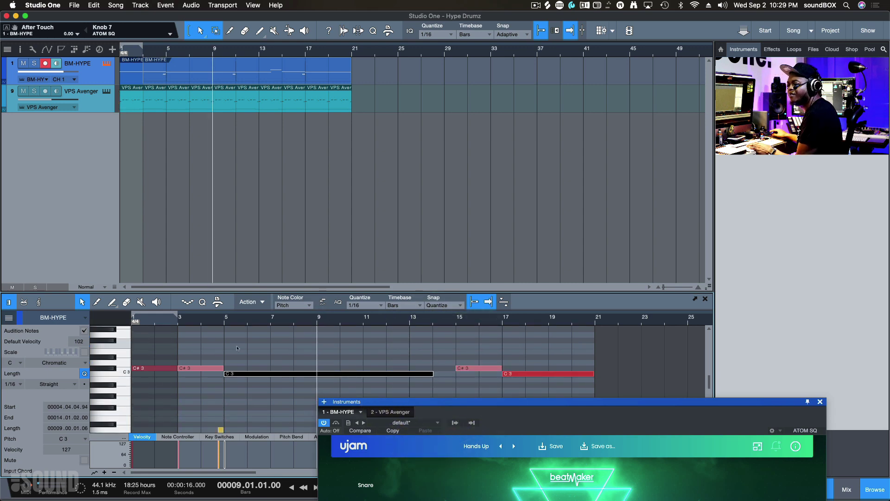
Step: Enlarge the note editor while playing back the drum part from bar 5
left_click(223, 322)
key("space")
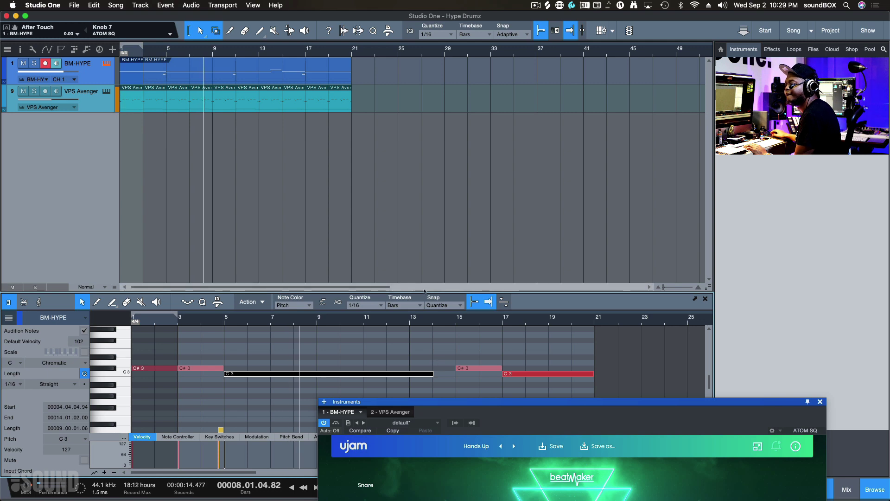
left_click_drag(424, 290, 426, 217)
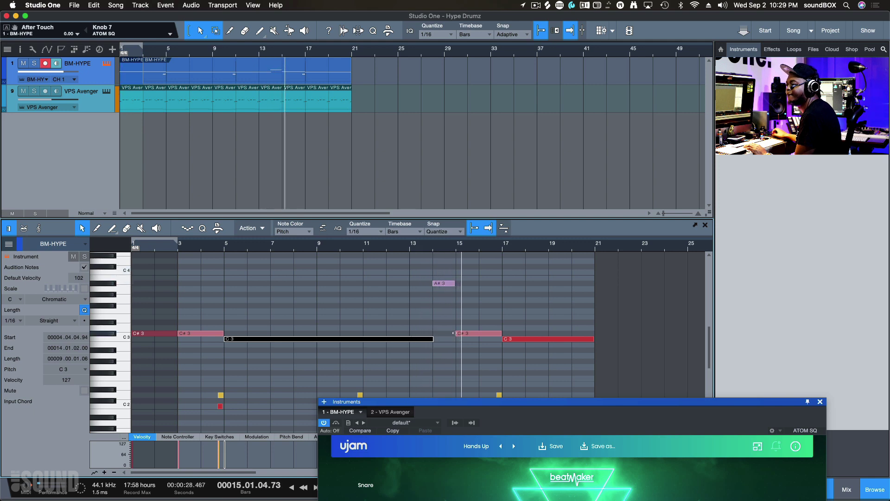
key("space")
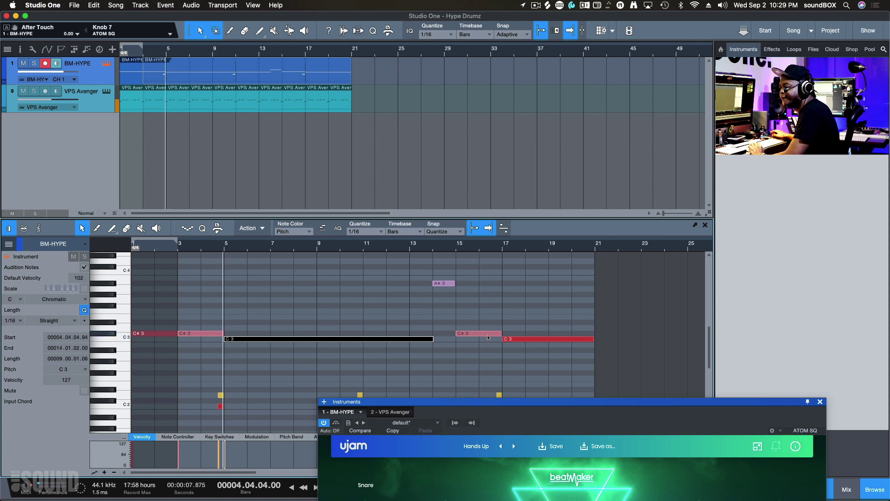
Step: Delete the C#3 note at bar 15 and extend the final C3 note back to start at bar 15
left_click(487, 335)
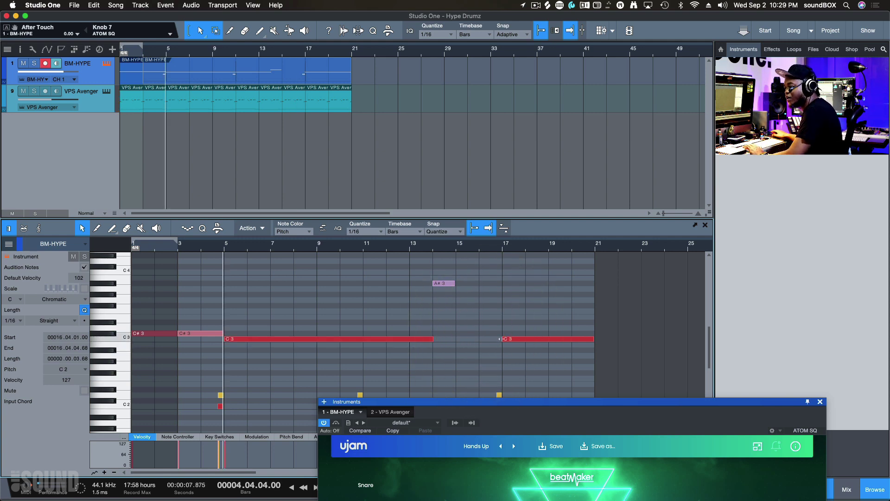
left_click_drag(500, 338, 460, 346)
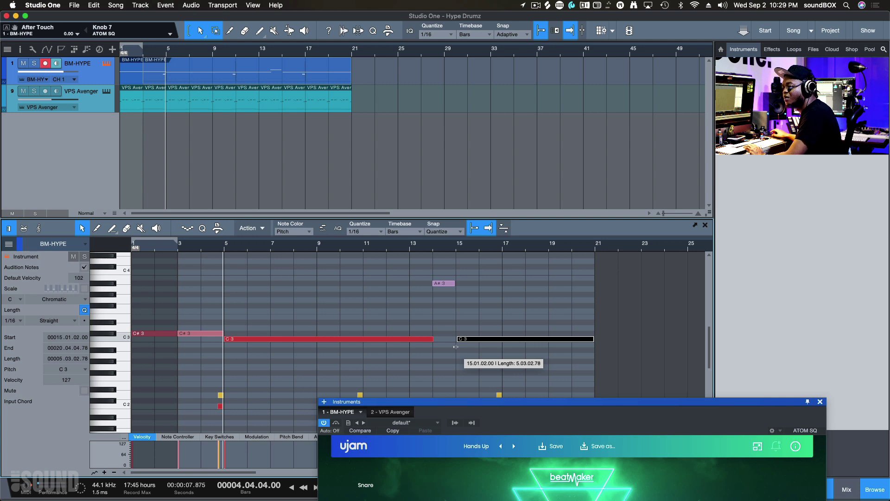
mouse_move(456, 346)
left_mouse_down()
mouse_move(503, 343)
mouse_move(455, 345)
left_mouse_up()
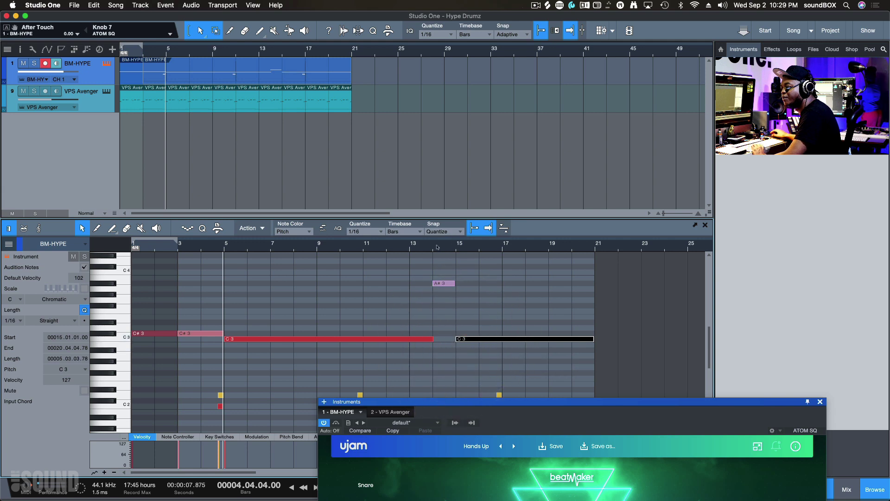
Step: Play back the edited part from just before bar 14 and switch the mix preset to Vibe
left_click(429, 249)
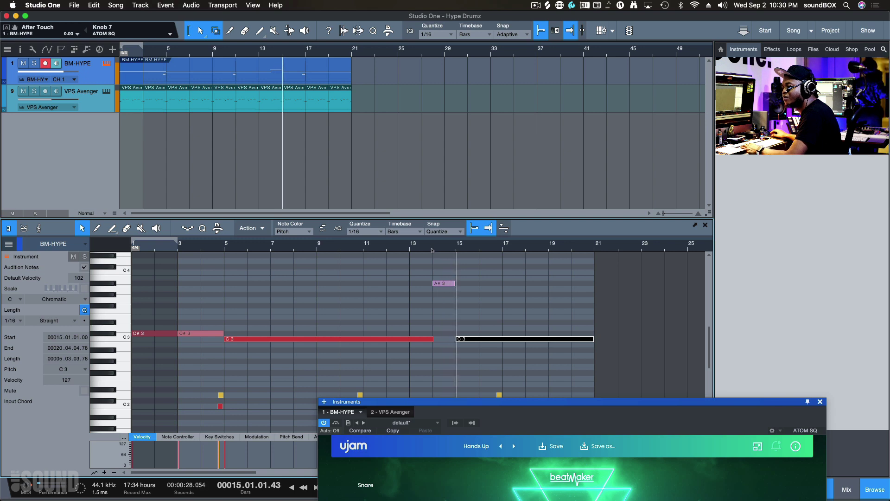
left_click(451, 323)
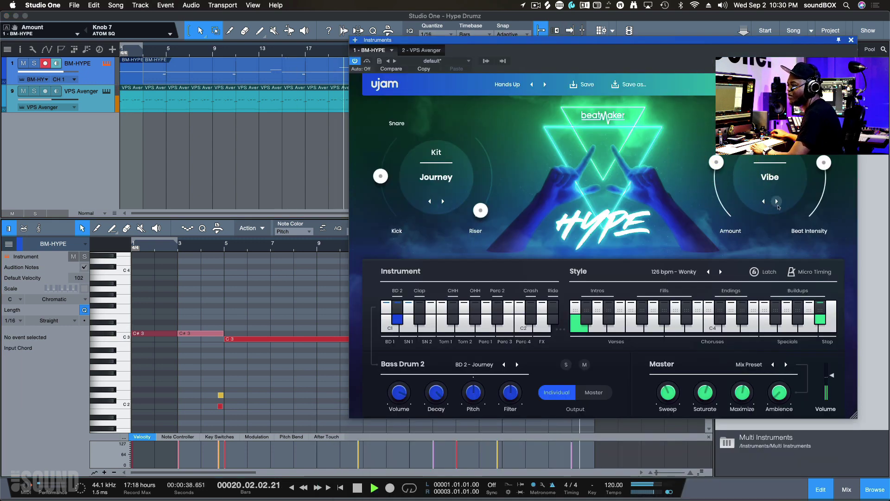
key("space")
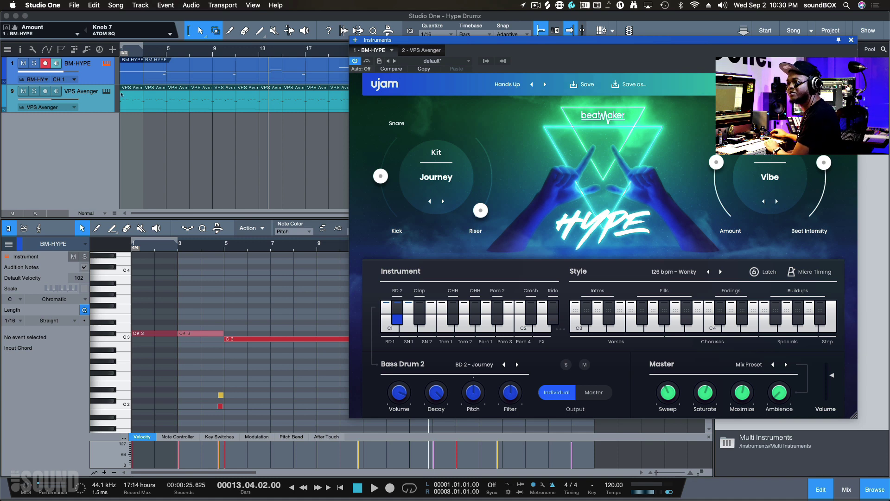
Step: Play the arrangement from the start and turn the Master Sweep to about -22%
left_click(154, 135)
key("space")
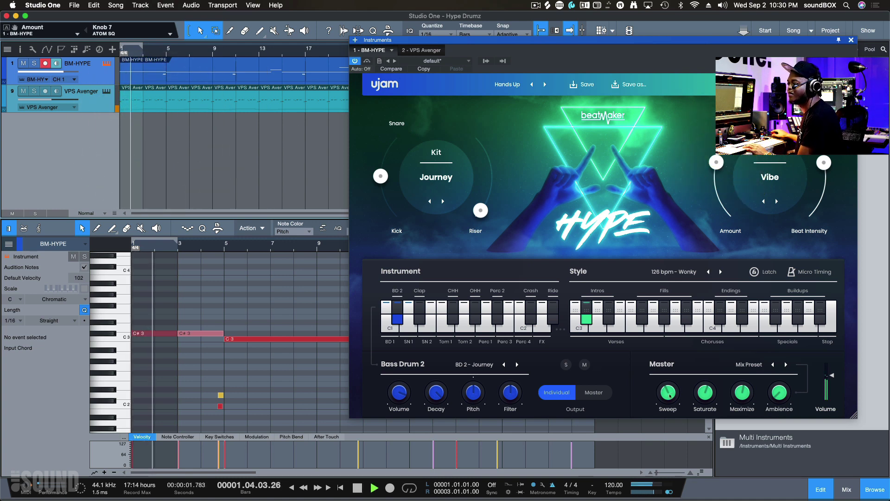
left_click_drag(670, 395, 662, 397)
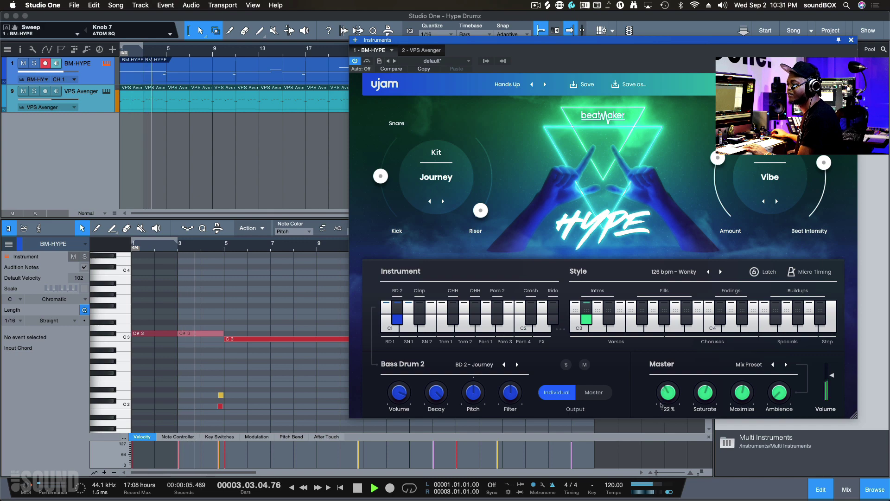